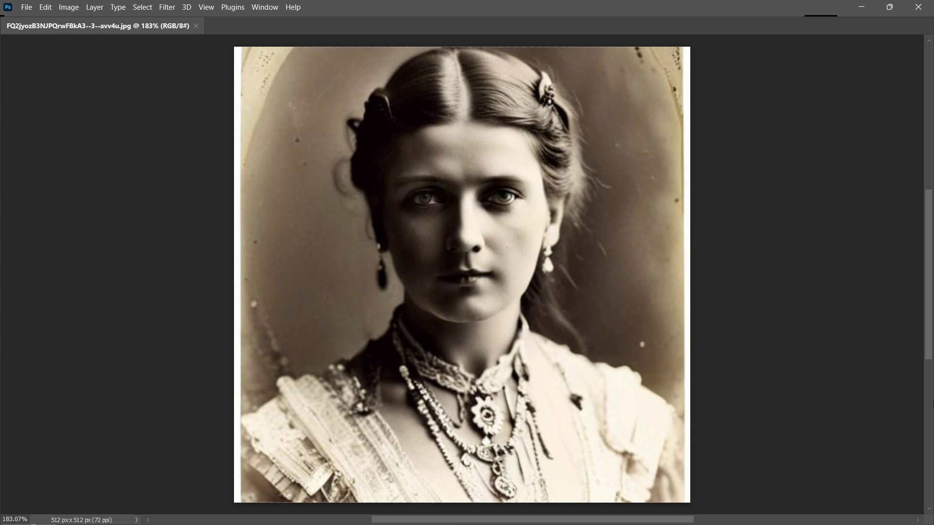
# - Crop the white borders off the left and right edges of the portrait photo
pyautogui.press('c')
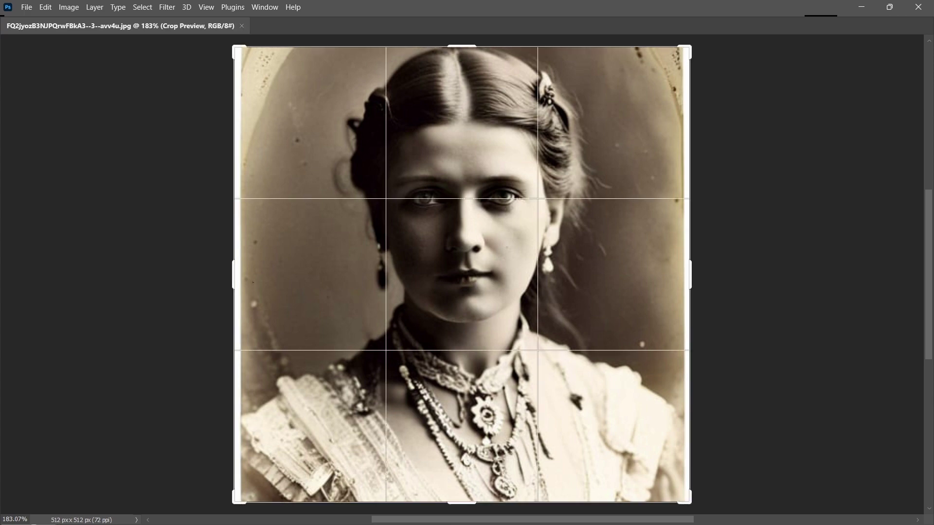
pyautogui.moveTo(234, 275); pyautogui.dragTo(237, 275)
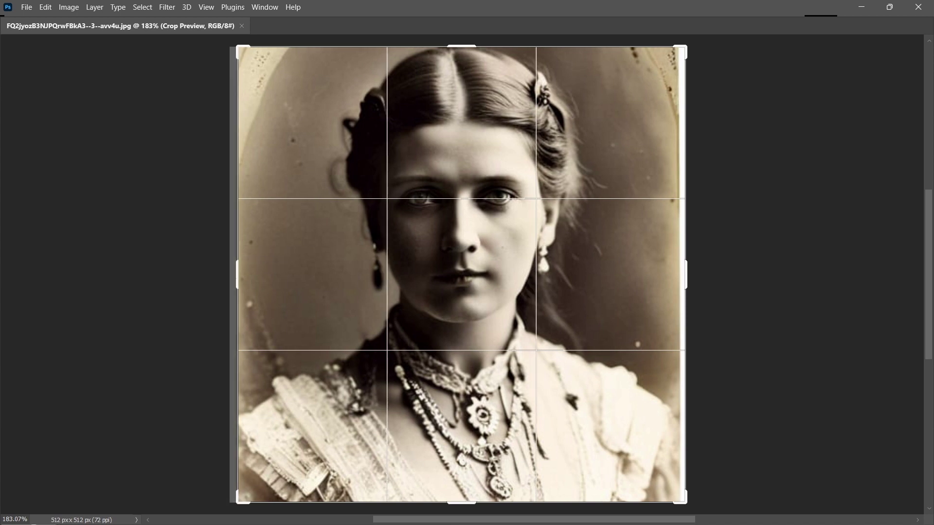
pyautogui.moveTo(685, 274); pyautogui.dragTo(677, 275)
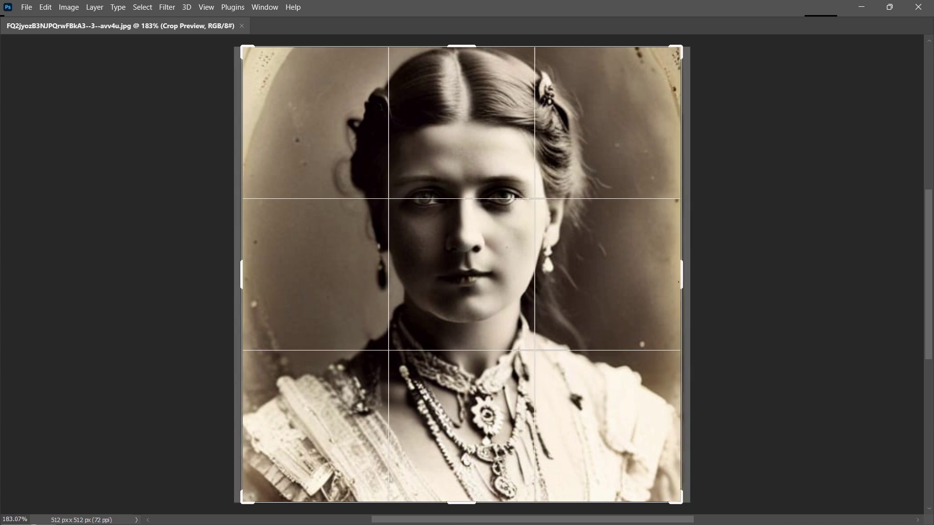
pyautogui.press('Return')
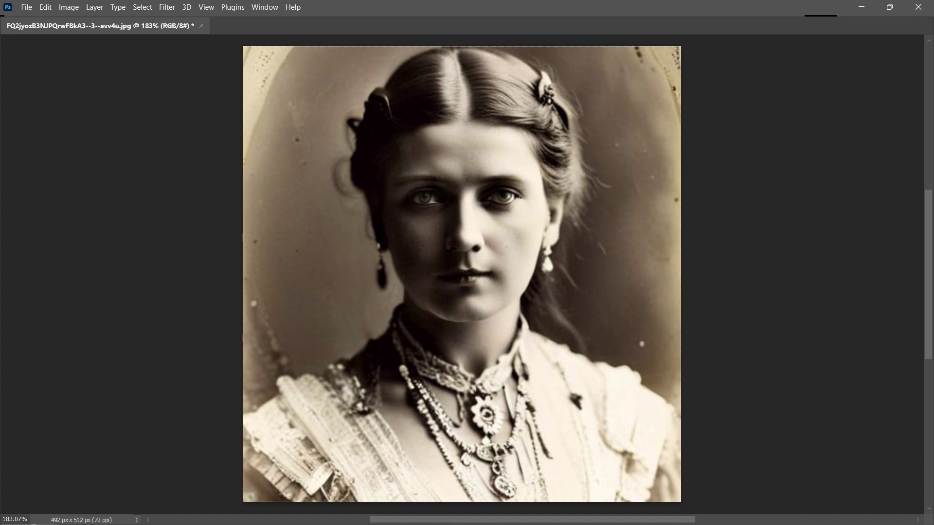
# - Start a Shadows/Highlights adjustment and compare the portrait with and without its default settings
pyautogui.click(68, 7)
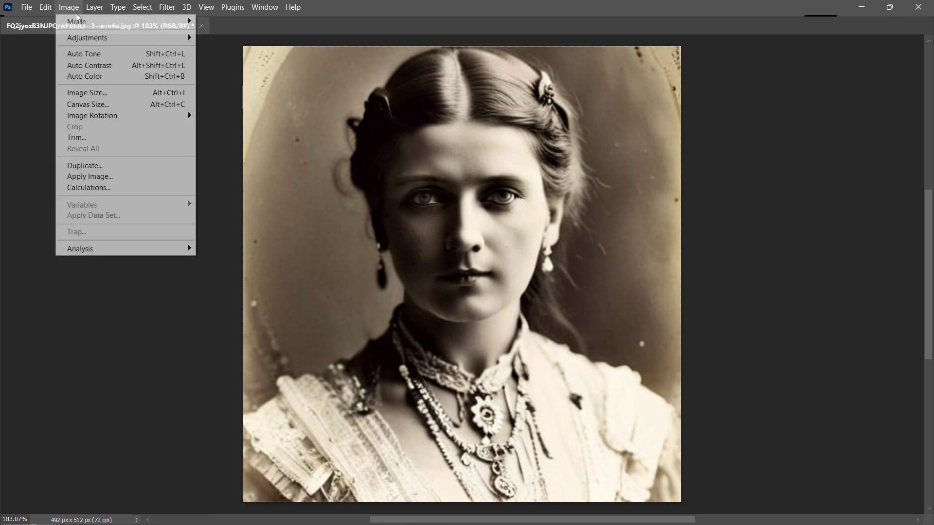
pyautogui.moveTo(113, 42)
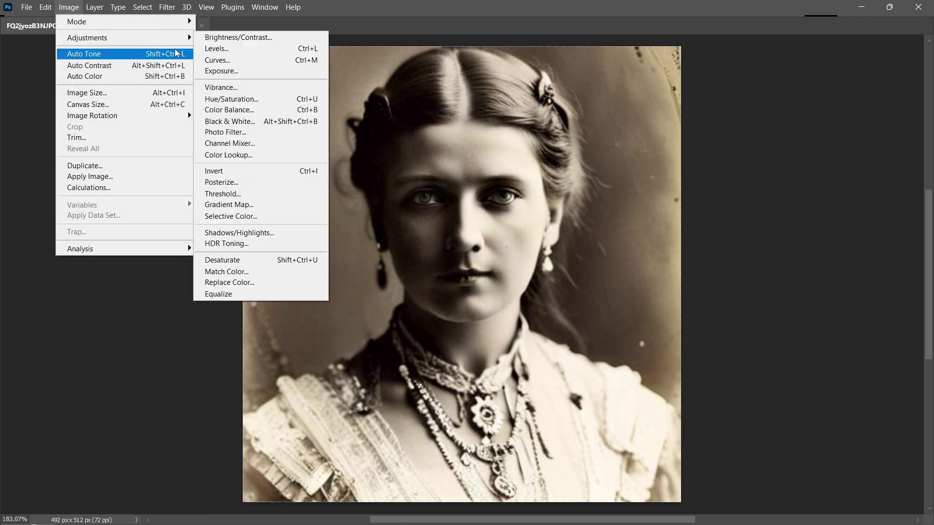
pyautogui.click(240, 234)
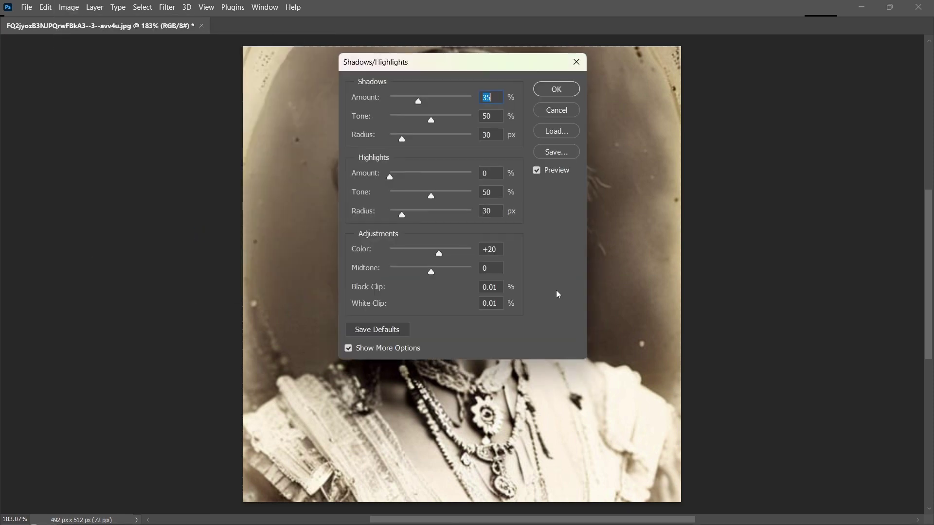
pyautogui.moveTo(401, 72); pyautogui.dragTo(673, 134)
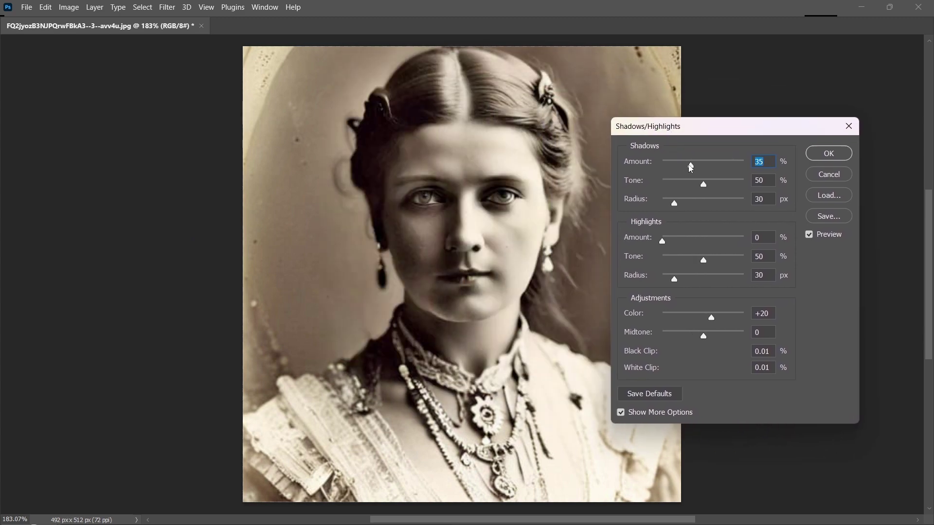
pyautogui.click(809, 235)
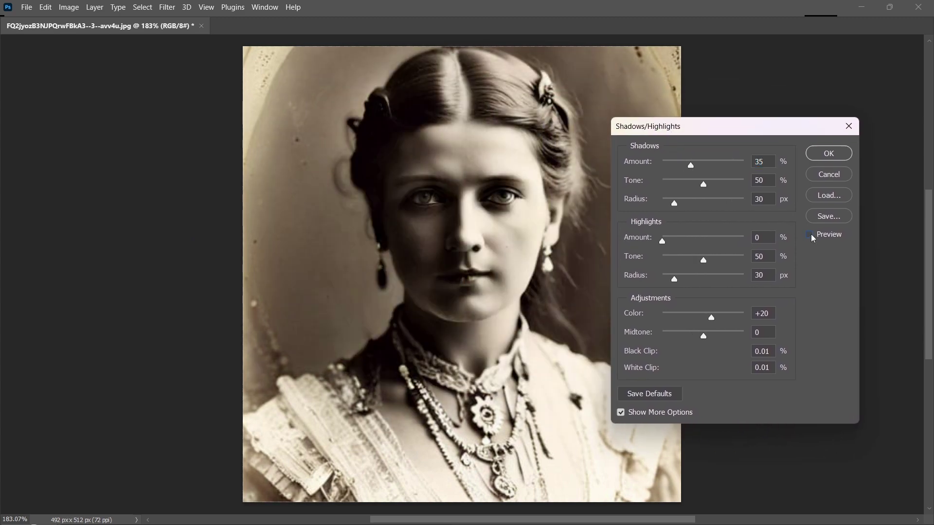
pyautogui.click(811, 234)
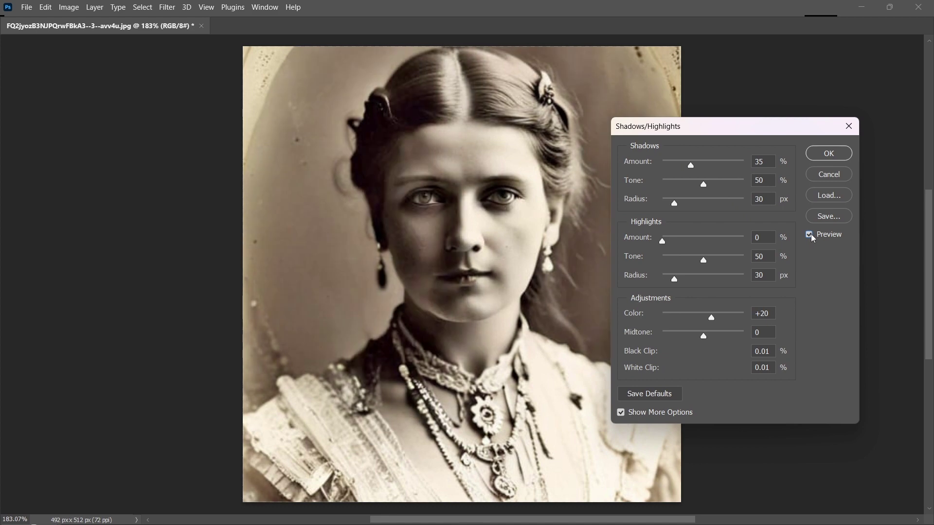
pyautogui.click(810, 234)
pyautogui.click(810, 235)
# - Set the shadows amount to 41% with tone 60%, and the highlights amount to 46%
pyautogui.moveTo(703, 189); pyautogui.dragTo(701, 167)
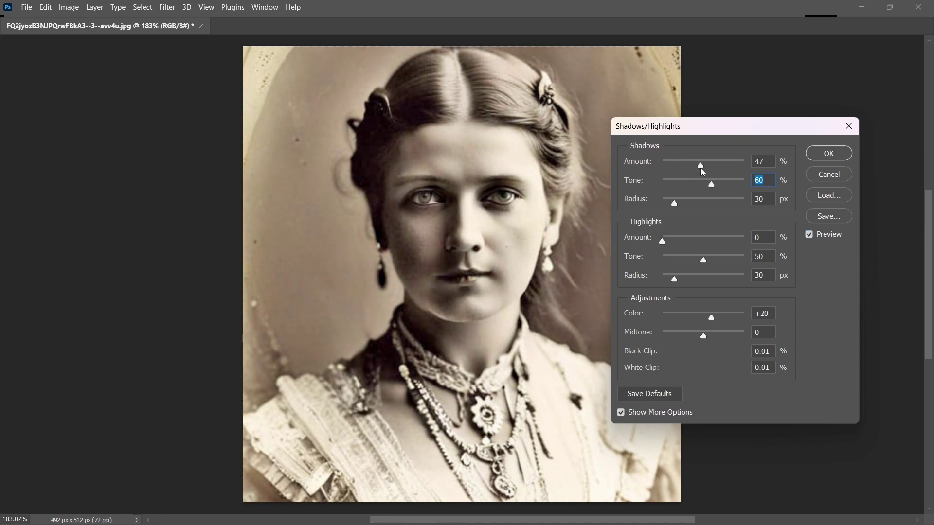
pyautogui.click(696, 168)
pyautogui.moveTo(663, 241)
pyautogui.mouseDown()
pyautogui.moveTo(702, 242)
pyautogui.moveTo(656, 242)
pyautogui.mouseUp()
pyautogui.moveTo(658, 238); pyautogui.dragTo(691, 242)
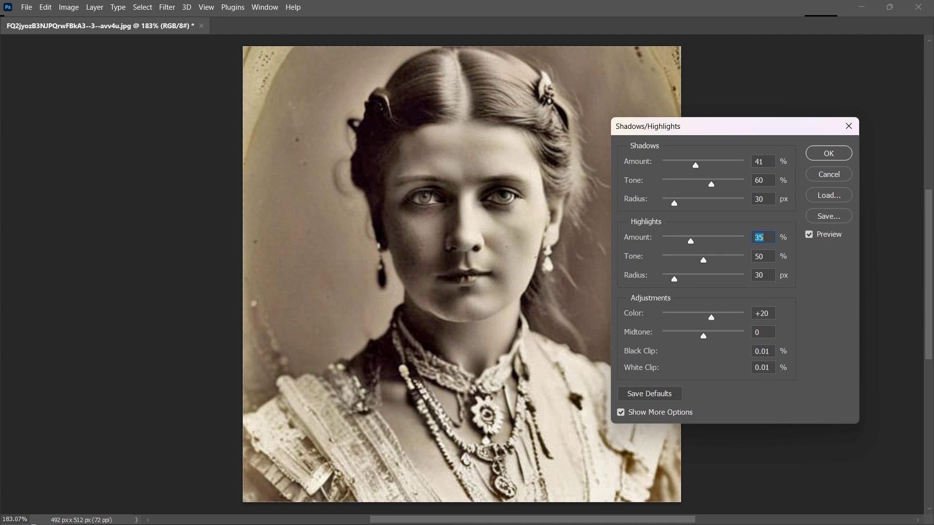
pyautogui.moveTo(691, 242); pyautogui.dragTo(702, 244)
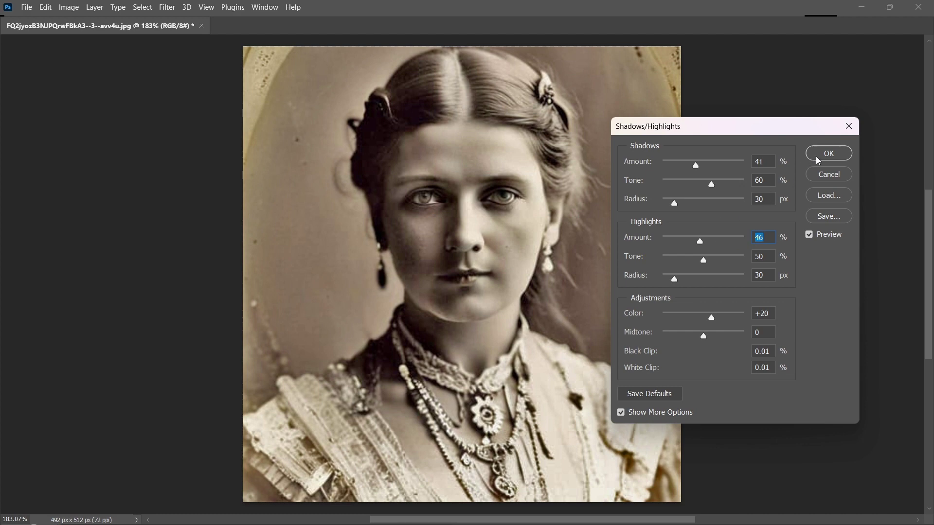
# - Compare the portrait with and without the adjustment, and apply the Shadows/Highlights settings
pyautogui.click(810, 236)
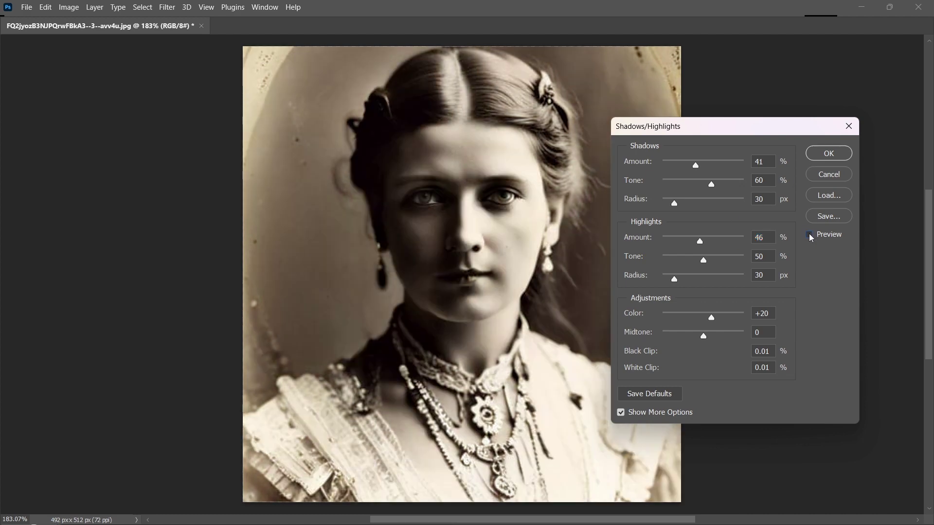
pyautogui.click(811, 237)
pyautogui.click(811, 237)
pyautogui.click(811, 235)
pyautogui.click(811, 235)
pyautogui.click(811, 235)
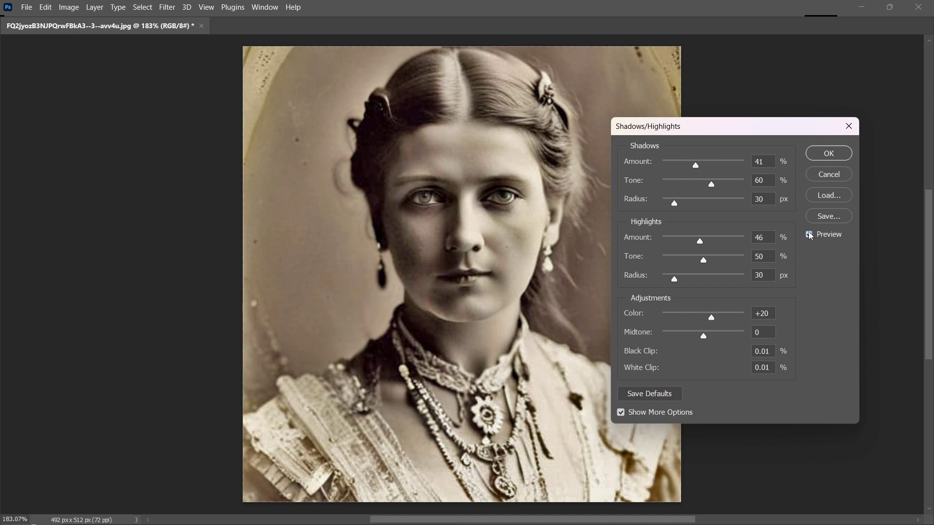
pyautogui.click(824, 155)
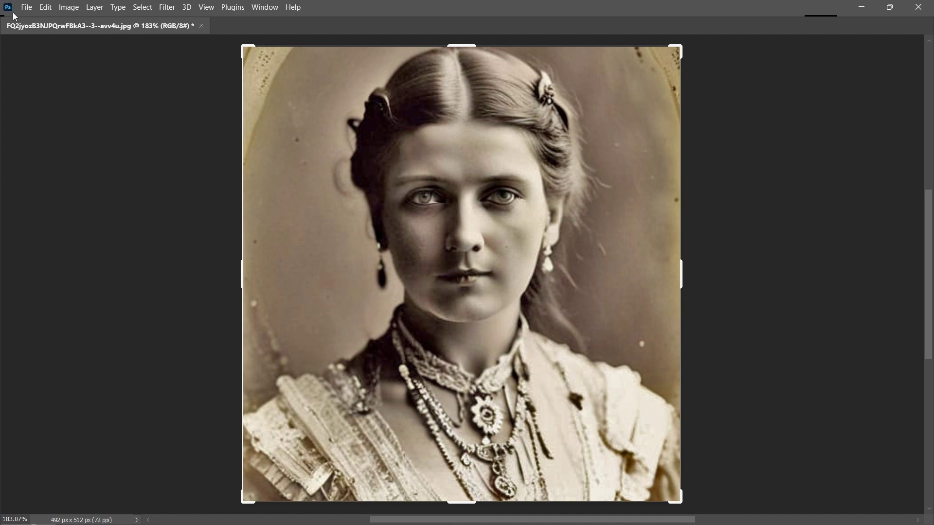
# - Export the corrected portrait as a PNG named 1234 in the Downloads folder
pyautogui.click(26, 9)
pyautogui.moveTo(123, 211)
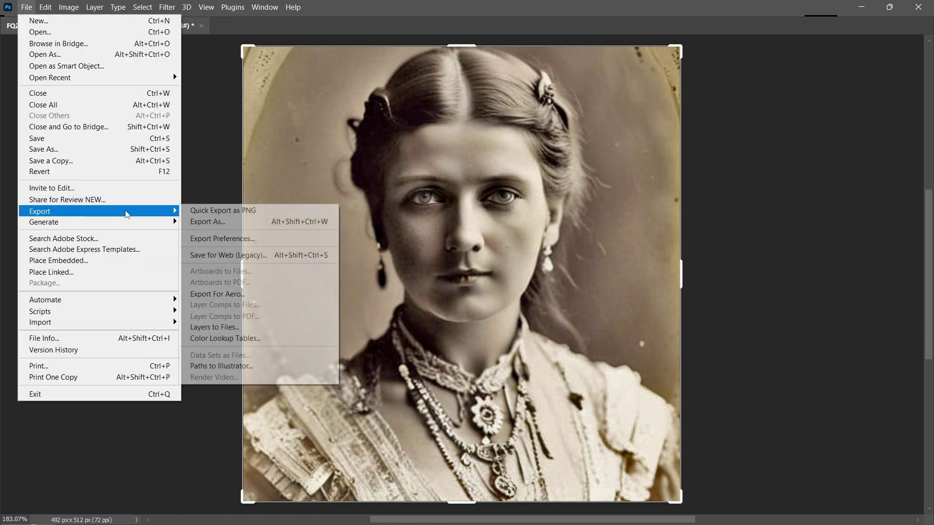
pyautogui.click(194, 213)
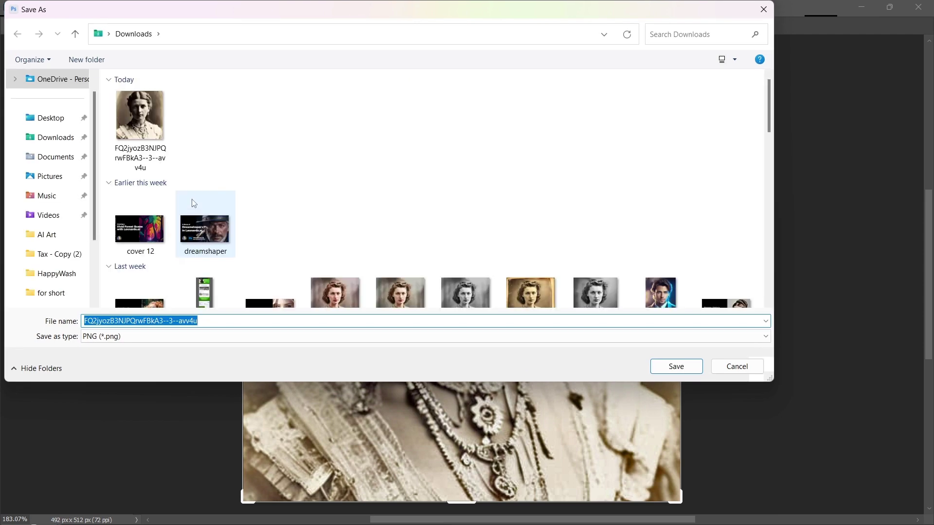
pyautogui.write('123')
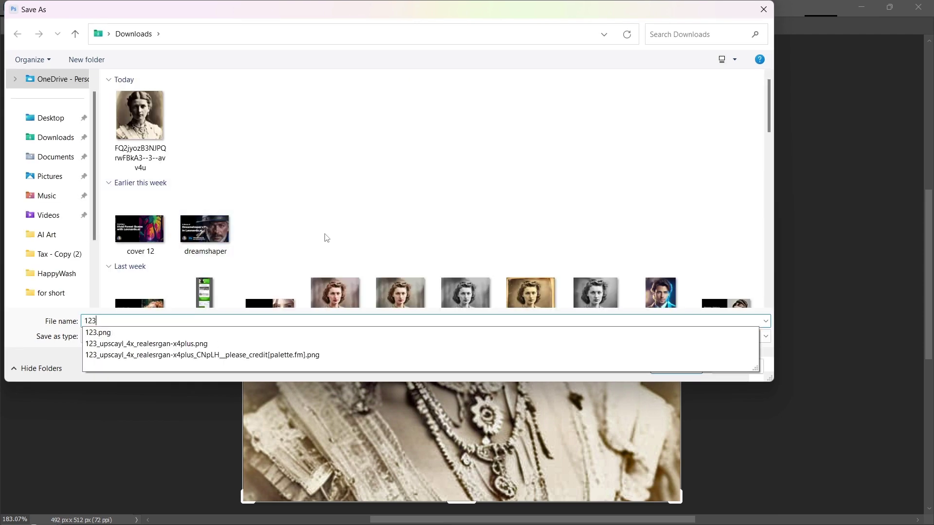
pyautogui.write('4')
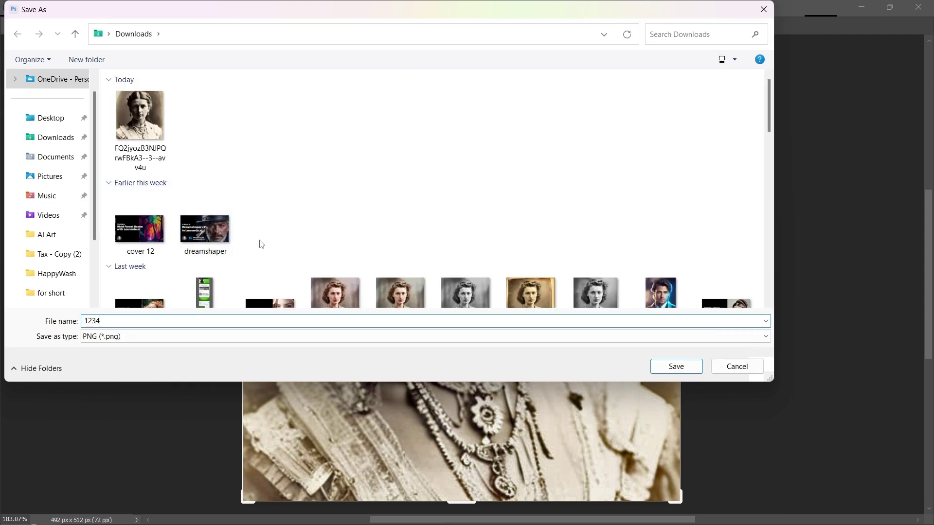
pyautogui.click(676, 366)
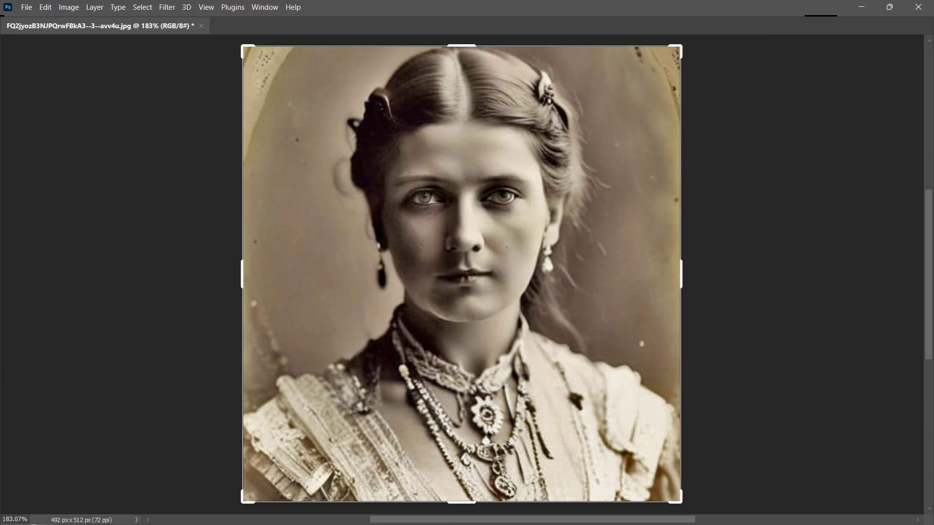
# - Switch to Chrome and load 1234.png as the input image of the GFPGAN demo on Replicate
pyautogui.press('alt')
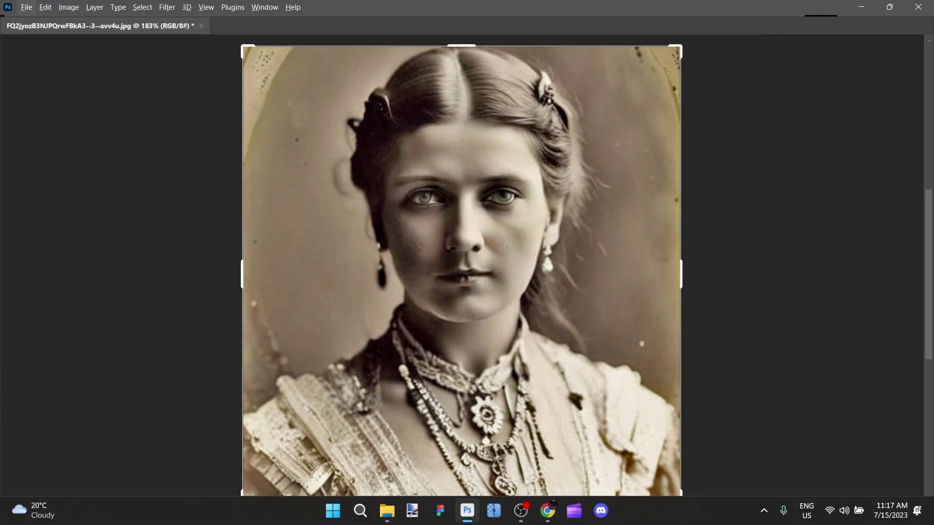
pyautogui.click(545, 517)
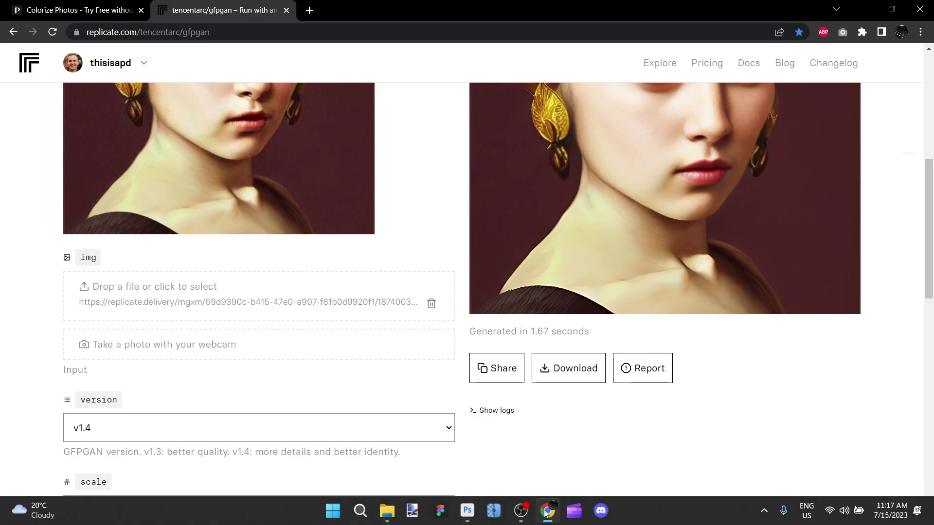
pyautogui.scroll(5, 370, 335)
pyautogui.scroll(2, 361, 325)
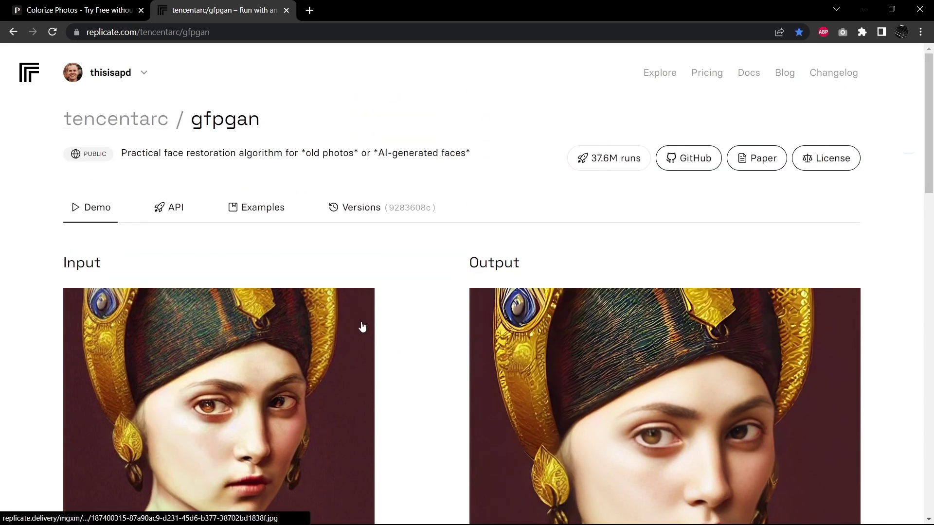
pyautogui.scroll(-6, 361, 325)
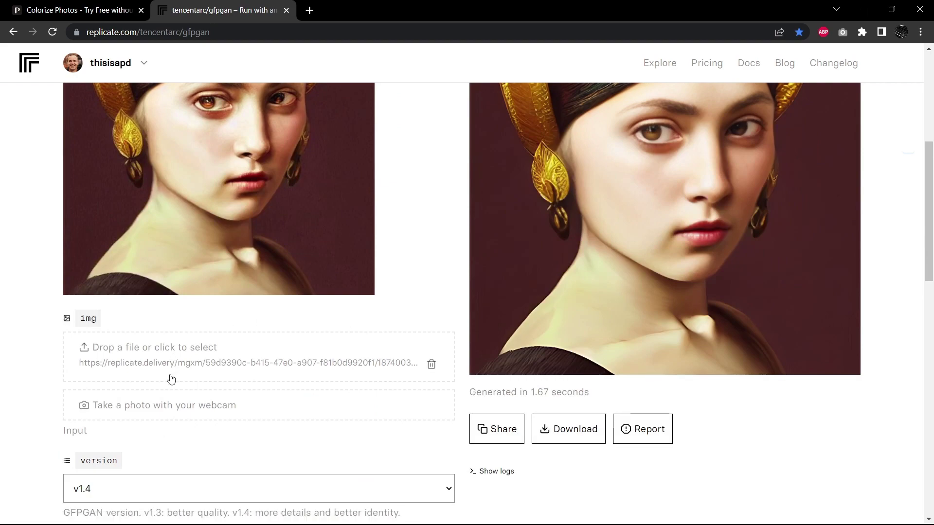
pyautogui.click(184, 350)
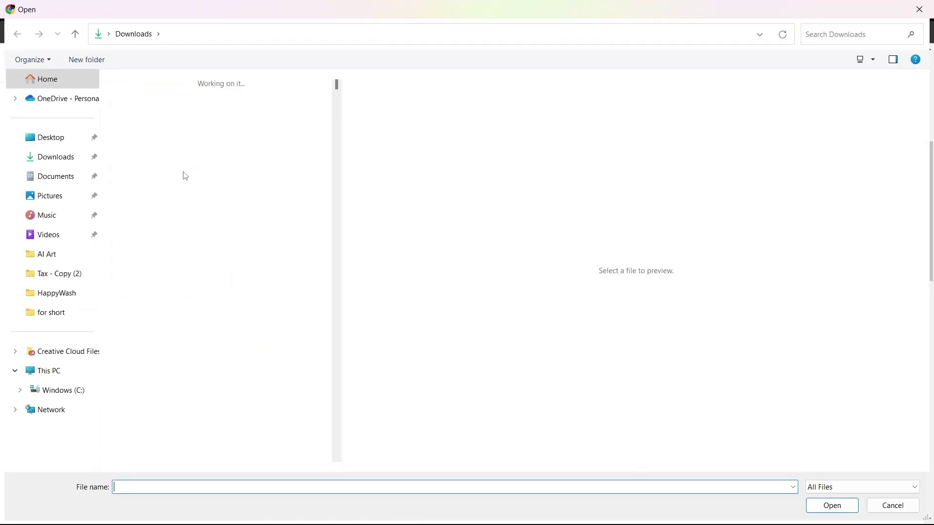
pyautogui.doubleClick(147, 134)
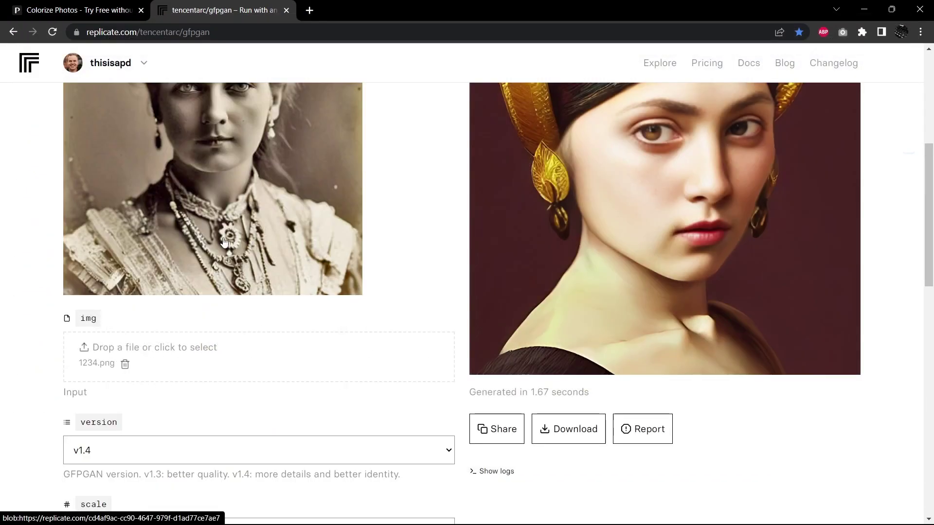
# - Set the GFPGAN rescaling factor to 10 and submit the portrait for face restoration
pyautogui.scroll(-4, 317, 349)
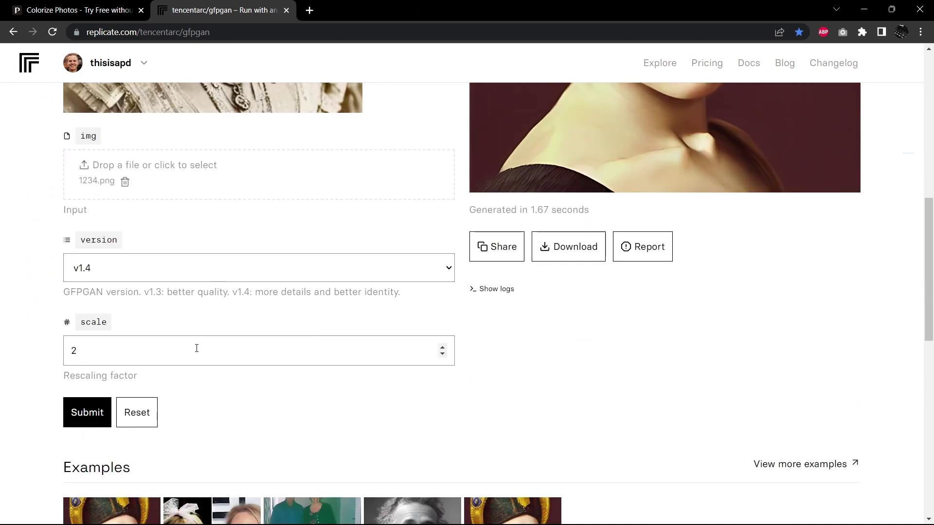
pyautogui.doubleClick(196, 348)
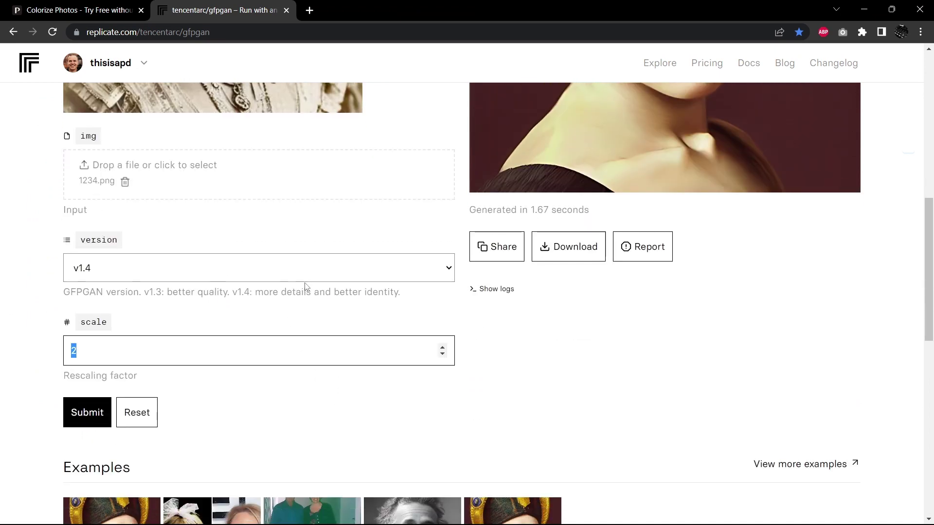
pyautogui.write('10')
pyautogui.click(85, 412)
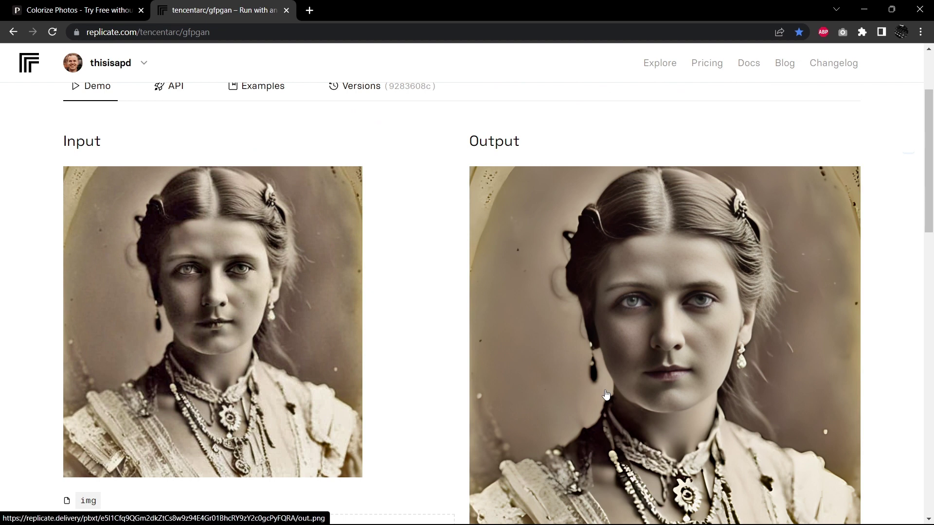
# - Open the restored output image on its own and examine the face details at full size
pyautogui.scroll(-2, 671, 360)
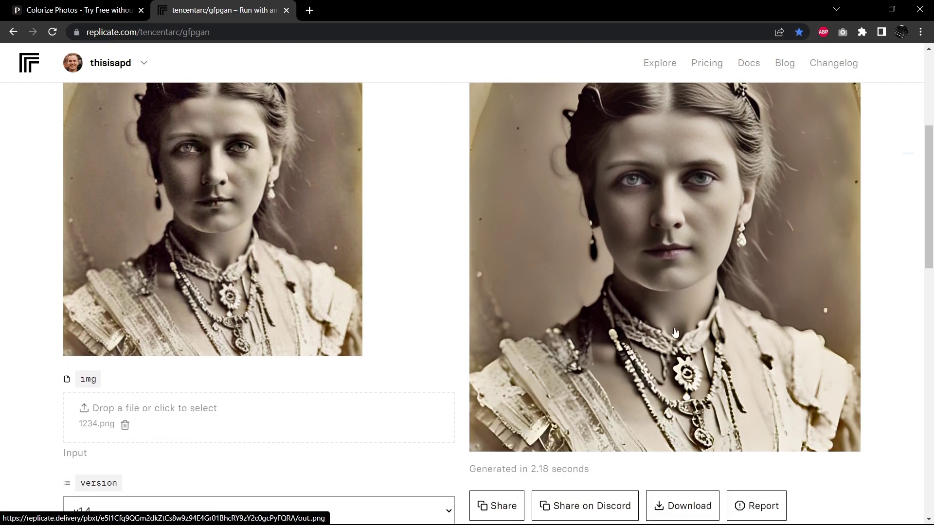
pyautogui.click(673, 318)
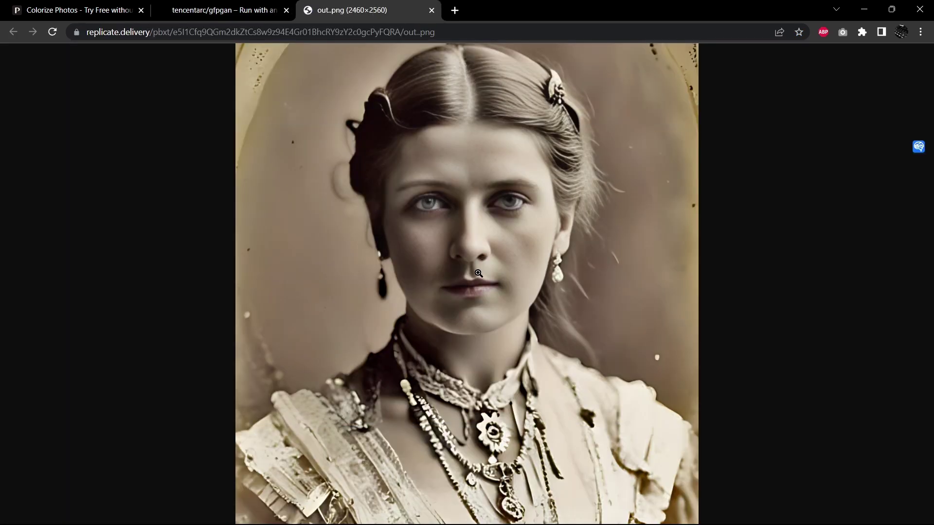
pyautogui.click(477, 273)
pyautogui.scroll(4, 476, 230)
pyautogui.scroll(-1, 477, 230)
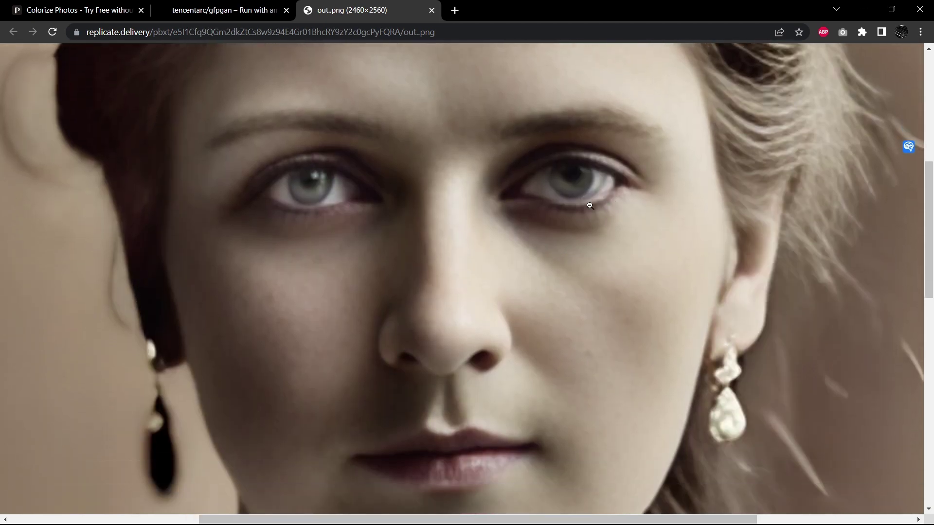
pyautogui.scroll(-1, 517, 307)
pyautogui.click(517, 307)
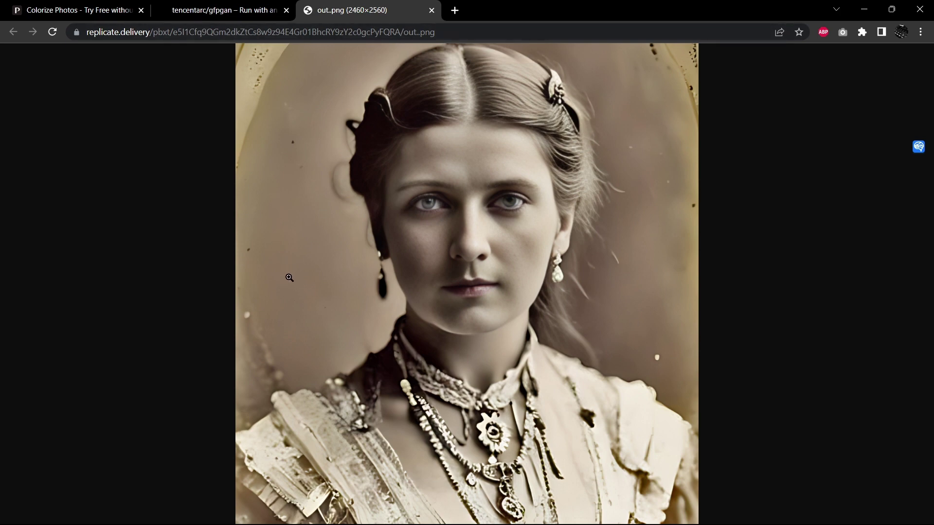
# - Save the restored portrait as a PNG image named 12345 in the Downloads folder
pyautogui.rightClick(455, 287)
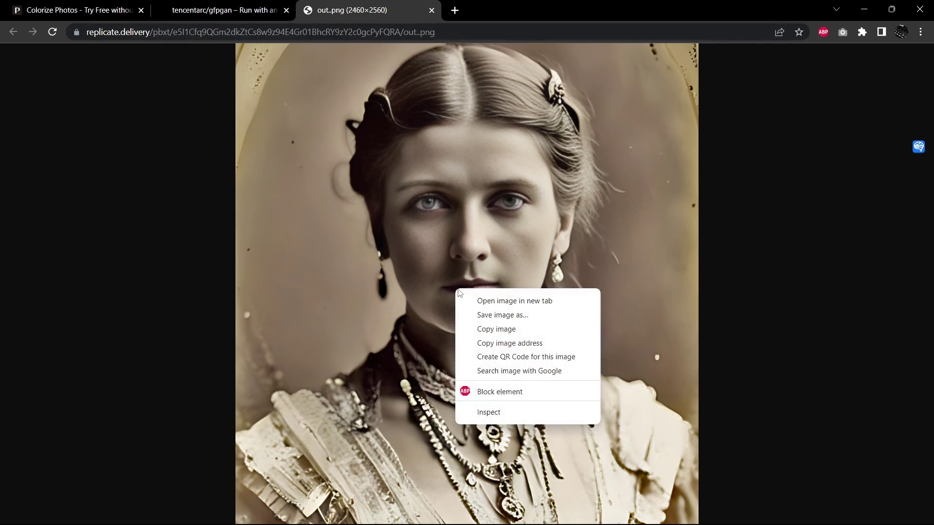
pyautogui.click(526, 329)
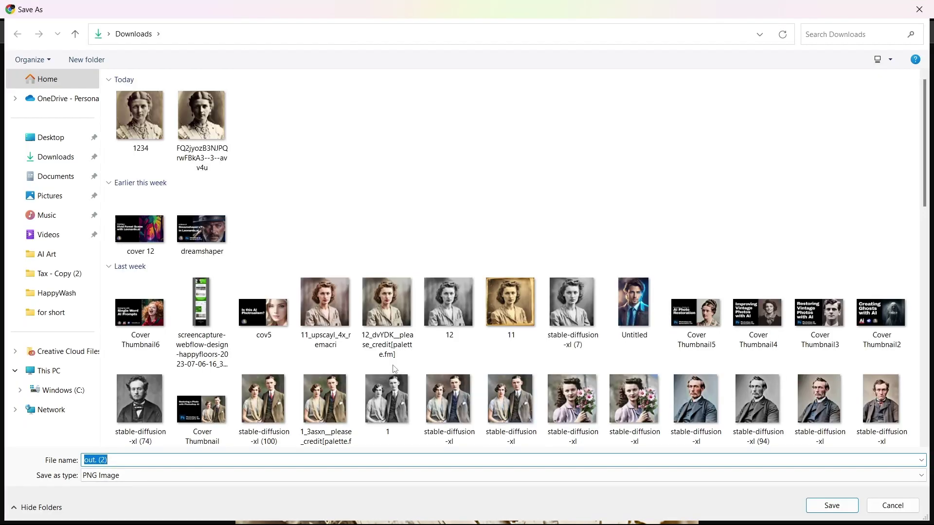
pyautogui.write('12345')
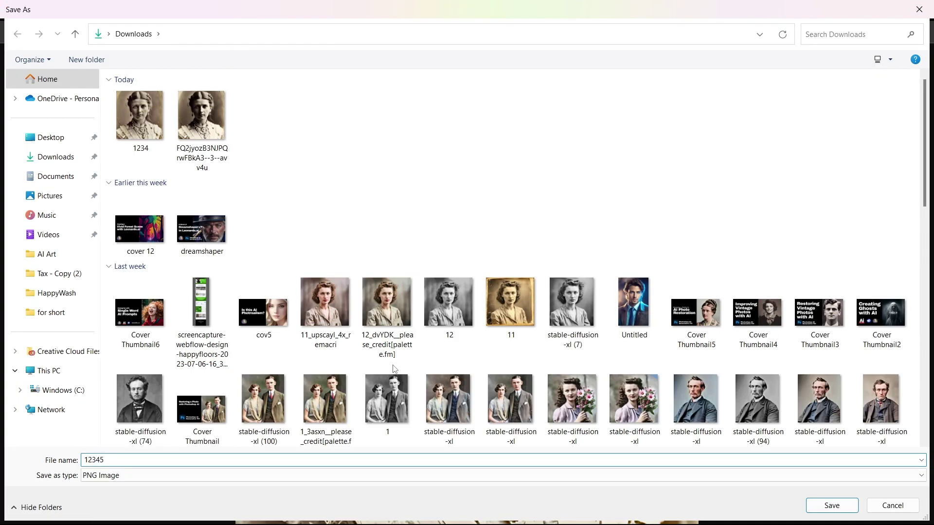
pyautogui.press('Return')
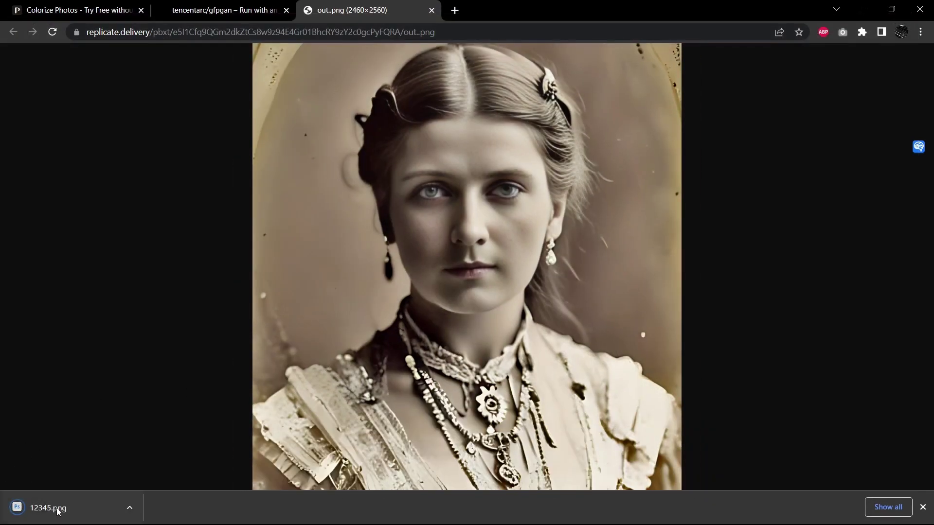
# - Open the downloaded 12345.png in Photoshop, close its crop frame and bring back the hidden tools and panels
pyautogui.click(57, 507)
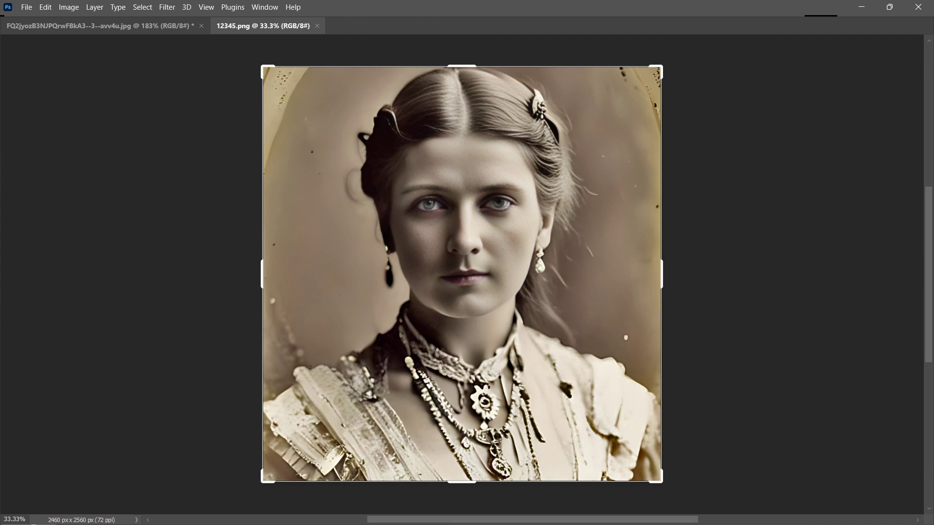
pyautogui.scroll(2, 412, 319)
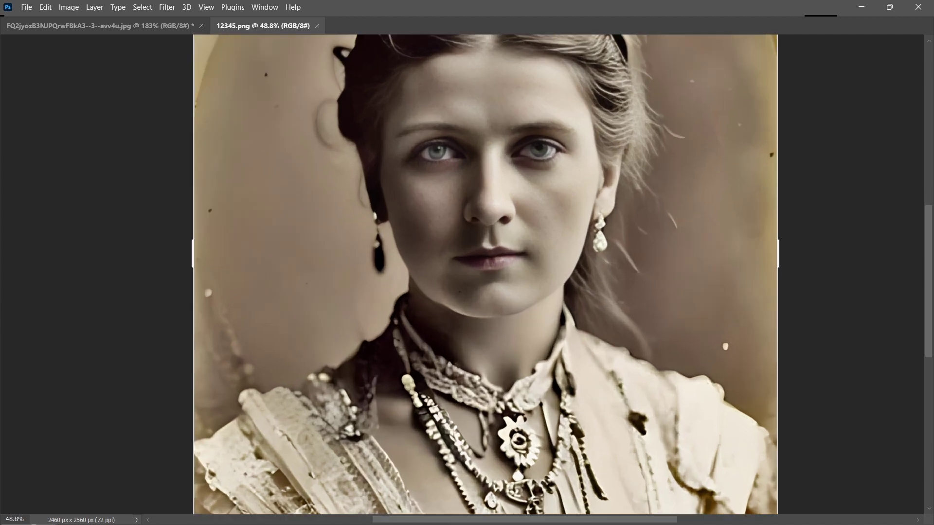
pyautogui.scroll(-2, 454, 272)
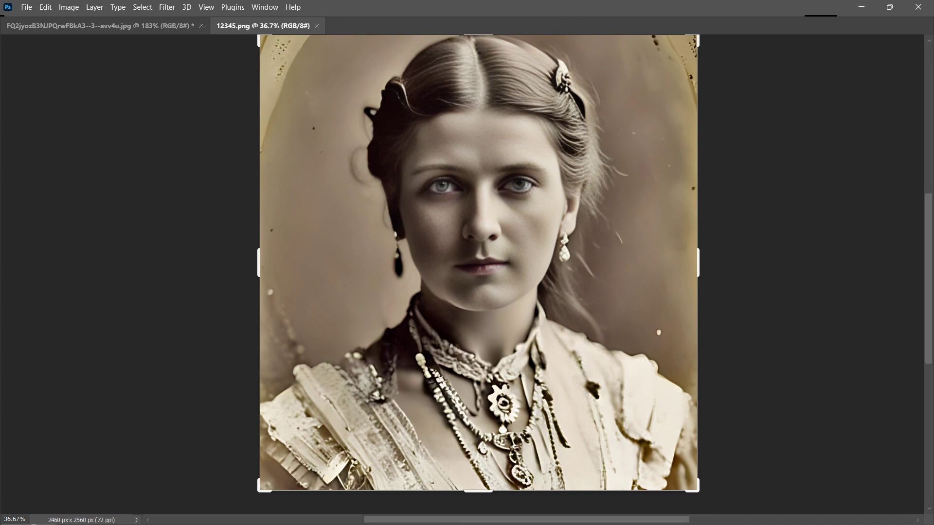
pyautogui.scroll(4, 491, 241)
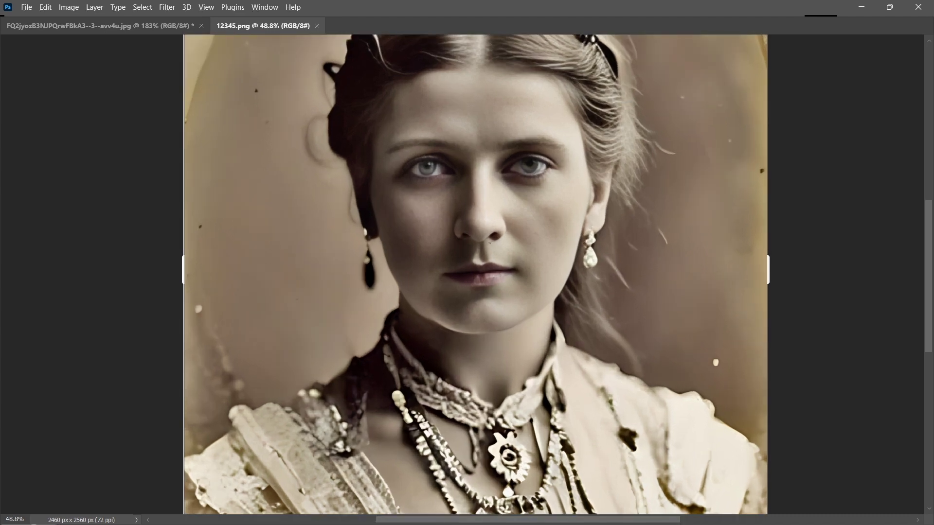
pyautogui.scroll(-3, 491, 241)
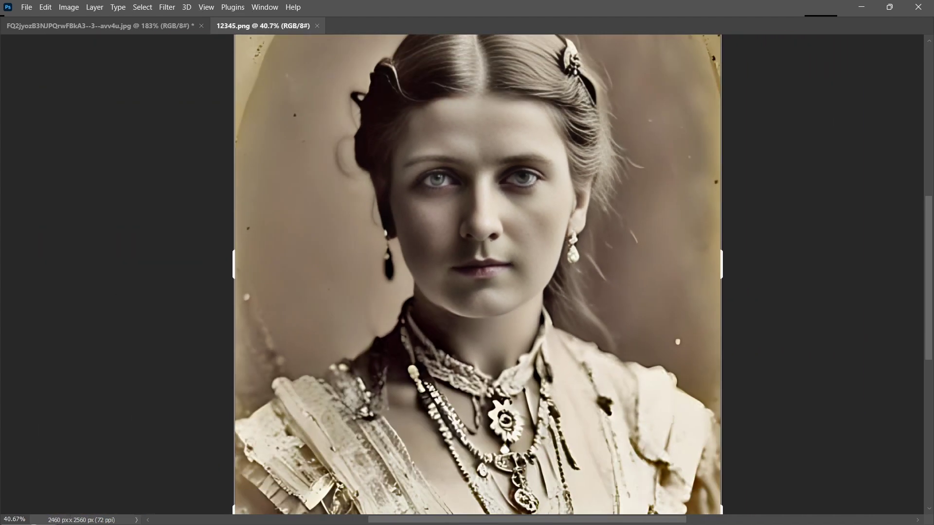
pyautogui.scroll(-1, 491, 240)
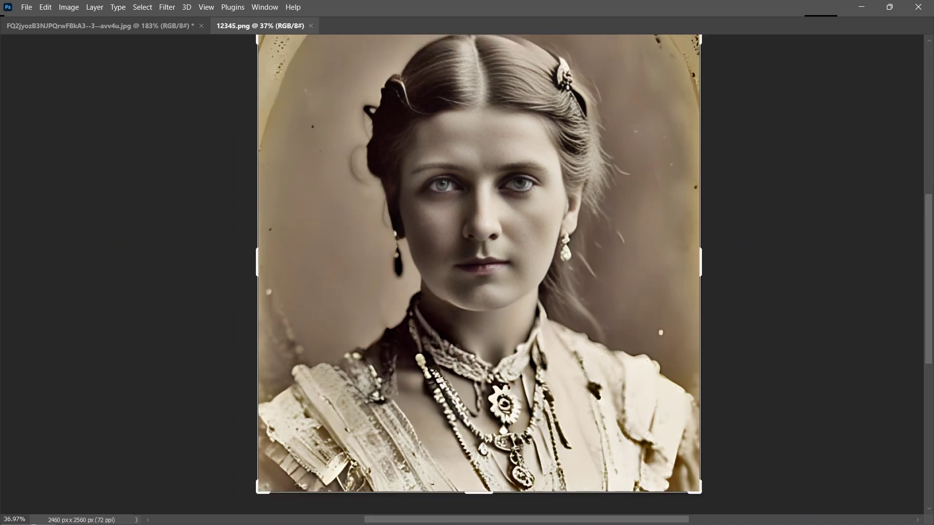
pyautogui.press('Return')
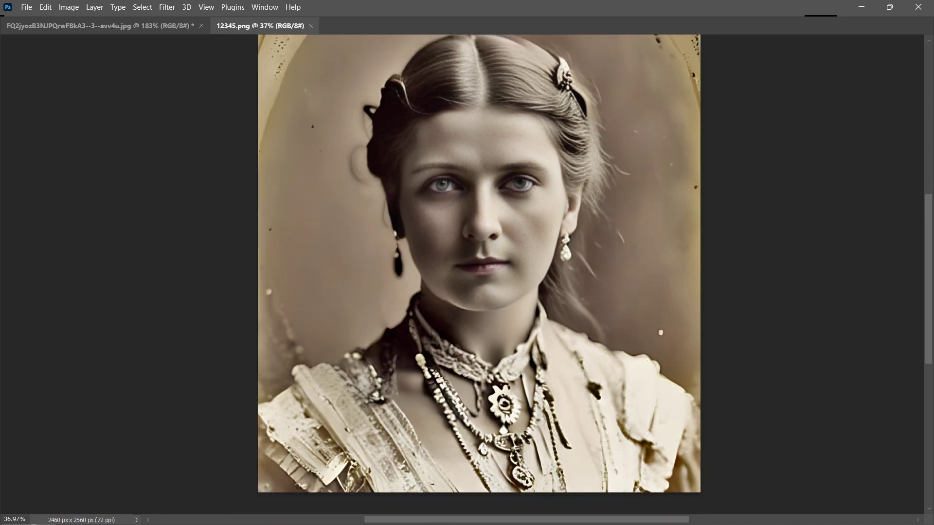
pyautogui.press('Tab')
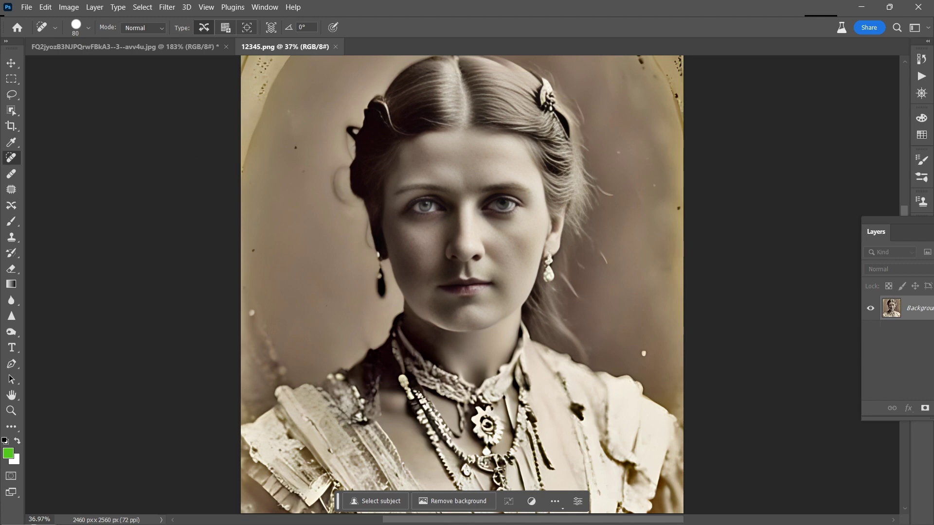
# - Enlarge the Spot Healing Brush to 400 and heal the stained upper-left corner and right edge of the portrait's background
pyautogui.press(']')
pyautogui.press(']')
pyautogui.press(']')
pyautogui.press(']')
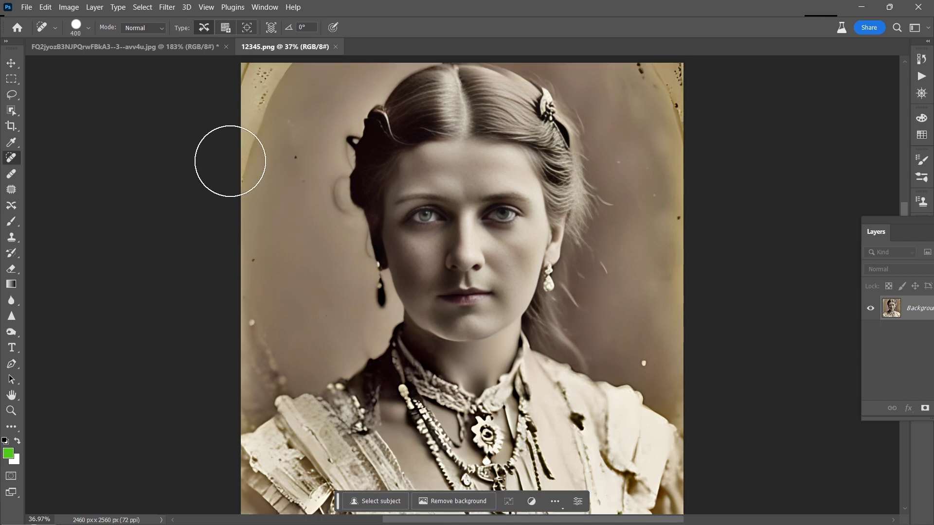
pyautogui.scroll(1, 229, 161)
pyautogui.scroll(-2, 229, 160)
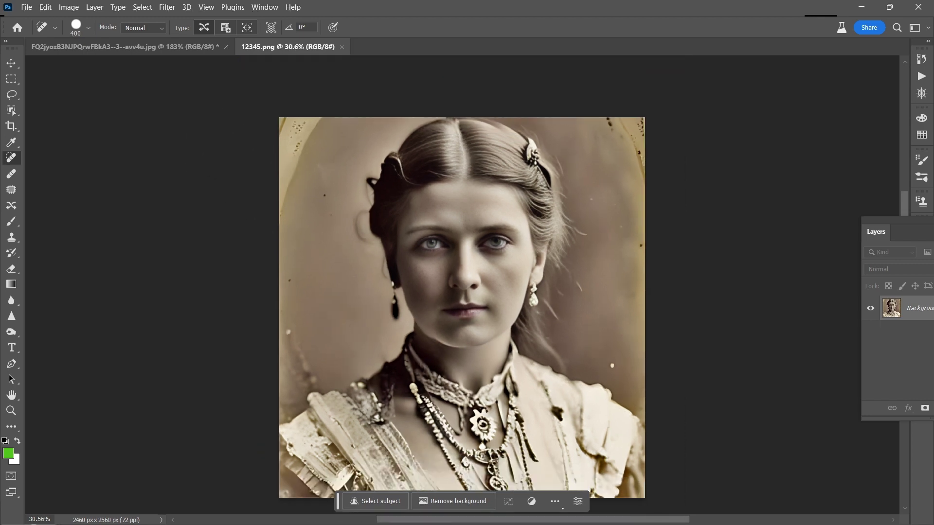
pyautogui.moveTo(335, 121)
pyautogui.mouseDown()
pyautogui.moveTo(289, 150)
pyautogui.moveTo(260, 211)
pyautogui.moveTo(270, 213)
pyautogui.moveTo(355, 124)
pyautogui.mouseUp()
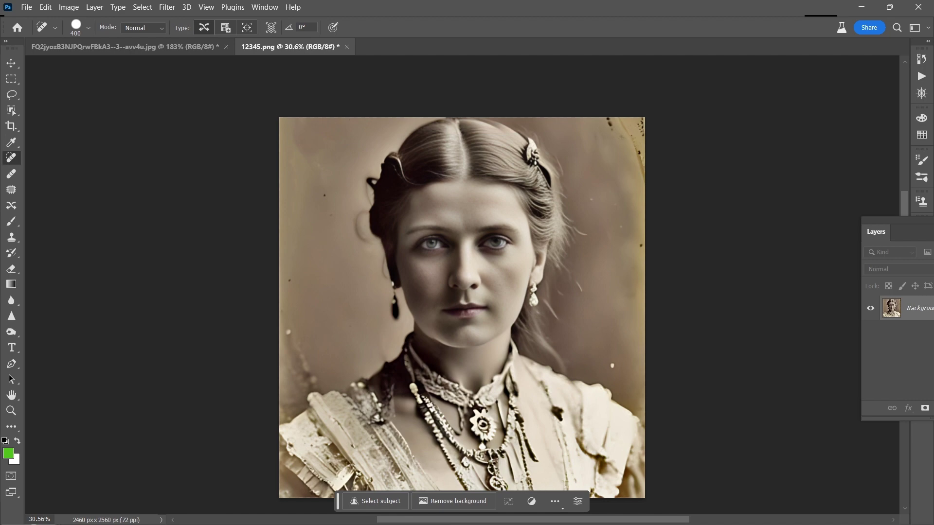
pyautogui.moveTo(610, 136)
pyautogui.mouseDown()
pyautogui.moveTo(625, 168)
pyautogui.moveTo(625, 356)
pyautogui.moveTo(637, 427)
pyautogui.mouseUp()
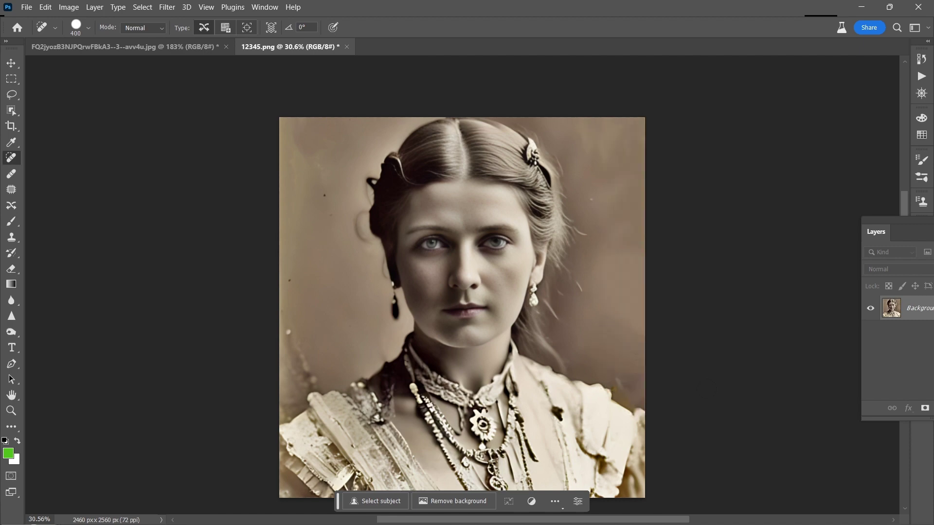
# - Heal the spots and stains along the left edge of the background down to the shoulder
pyautogui.moveTo(298, 365); pyautogui.dragTo(283, 202)
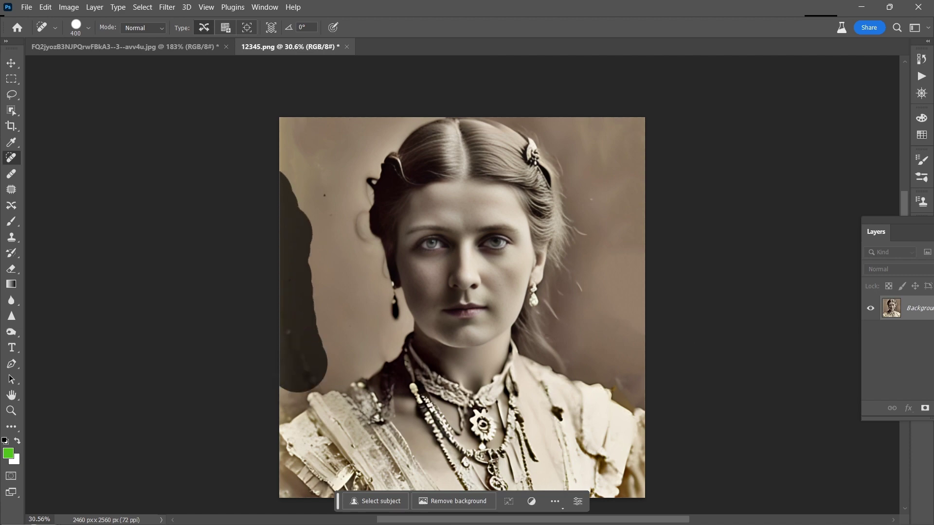
pyautogui.click(313, 199)
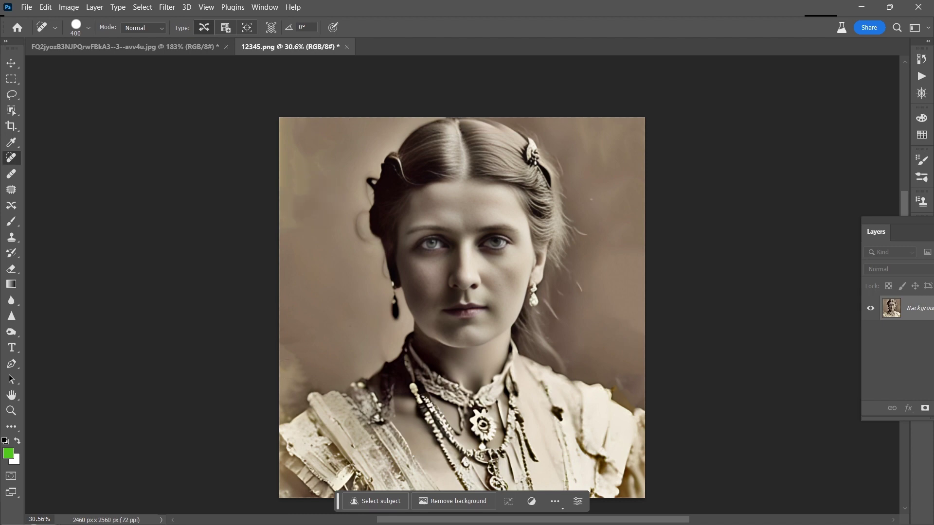
pyautogui.moveTo(302, 356); pyautogui.dragTo(294, 395)
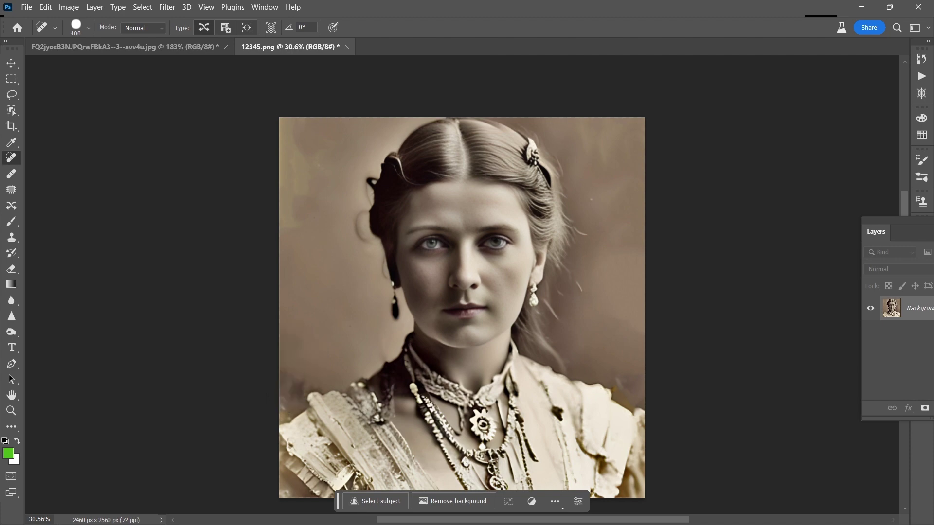
pyautogui.click(268, 378)
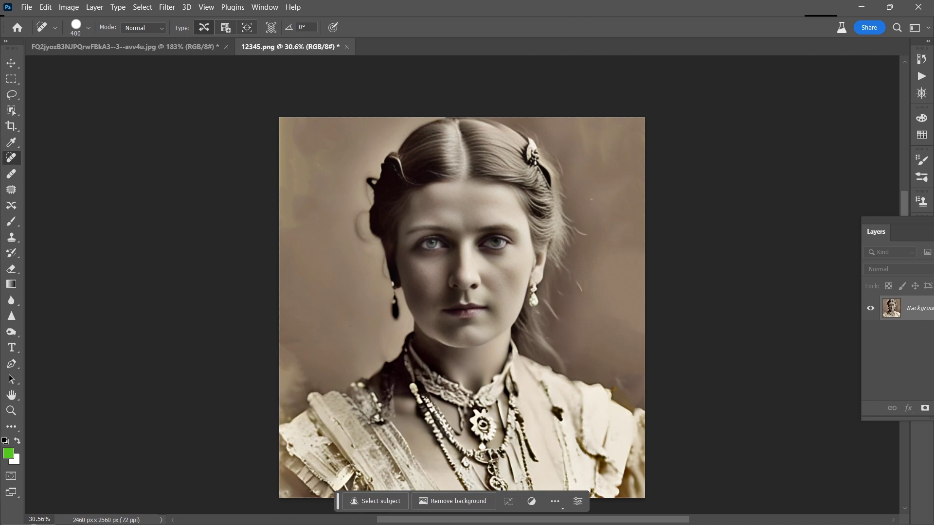
# - Use the Remove tool at size 175 to clear the yellowish patch at the left edge above the shoulder
pyautogui.click(17, 427)
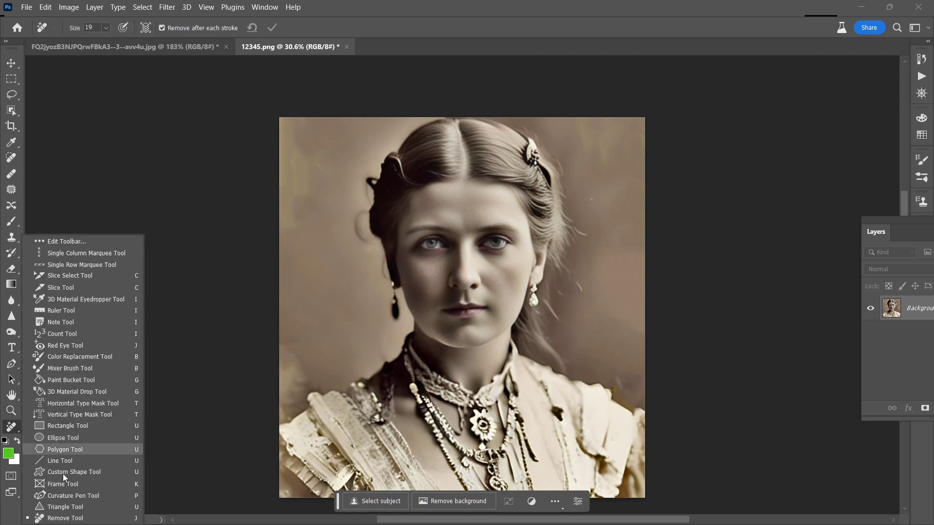
pyautogui.click(73, 515)
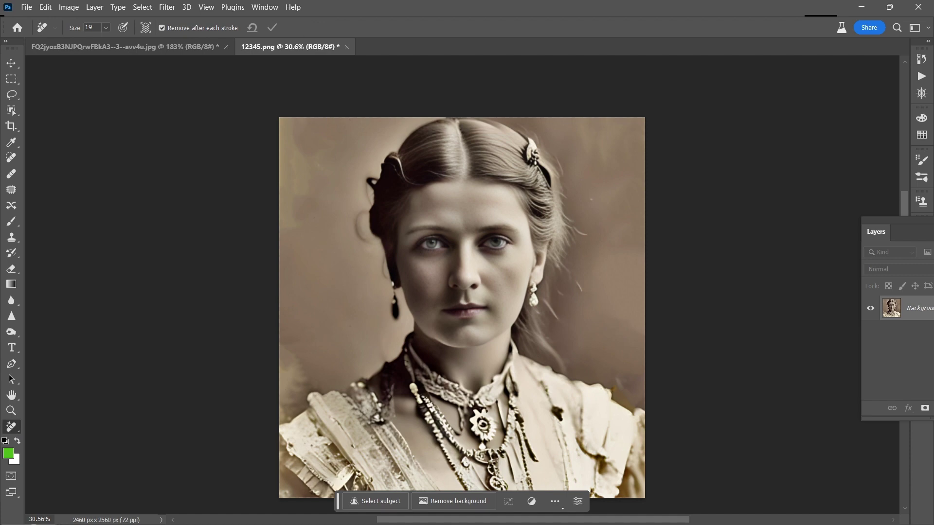
pyautogui.scroll(5, 305, 371)
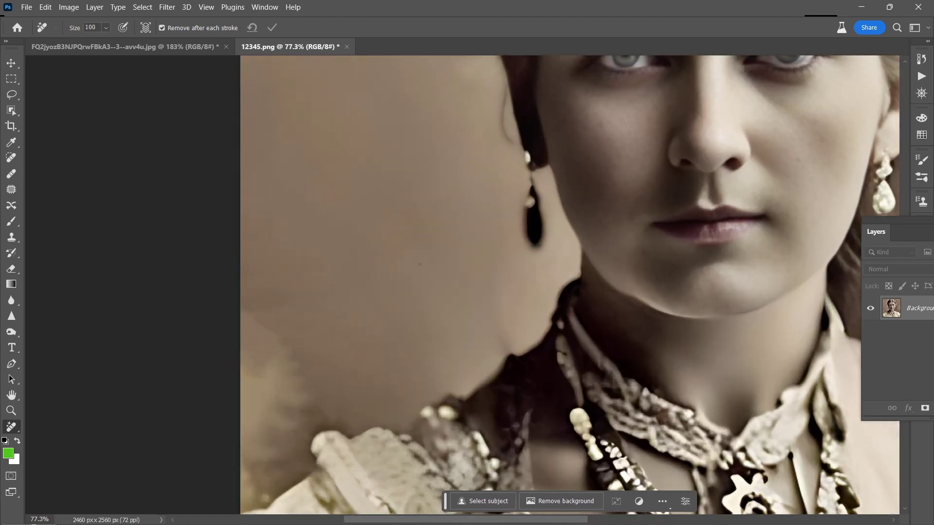
pyautogui.press(']')
pyautogui.scroll(-2, 258, 336)
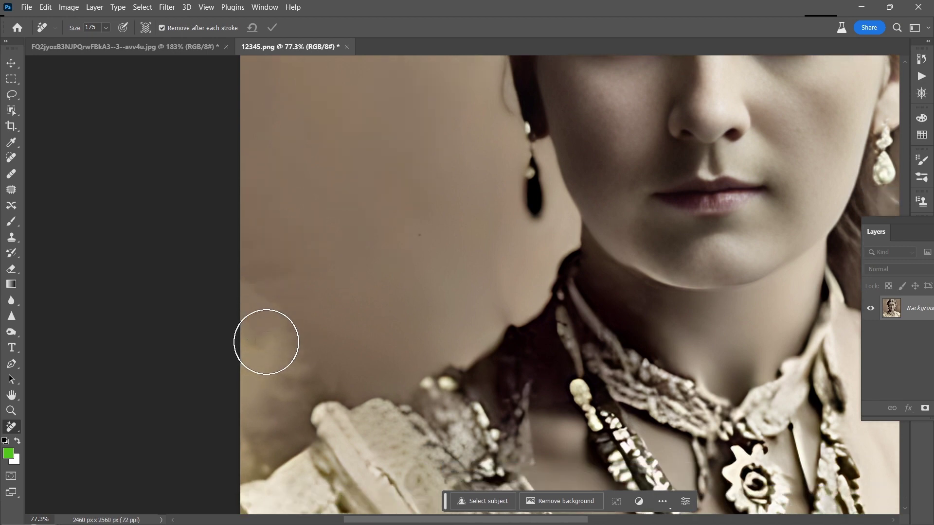
pyautogui.moveTo(249, 292)
pyautogui.mouseDown()
pyautogui.moveTo(269, 311)
pyautogui.moveTo(298, 378)
pyautogui.moveTo(278, 390)
pyautogui.moveTo(283, 433)
pyautogui.moveTo(248, 453)
pyautogui.moveTo(246, 311)
pyautogui.moveTo(146, 293)
pyautogui.mouseUp()
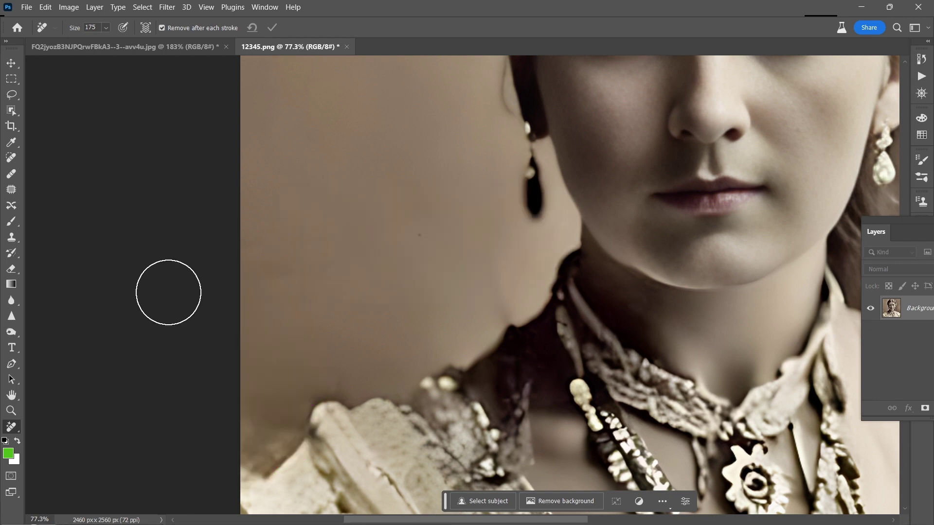
# - Turn off removal after each stroke, set the Remove tool size to 40 and clear the stray hairs and specks right of the head
pyautogui.hotkey('ctrl', '0')
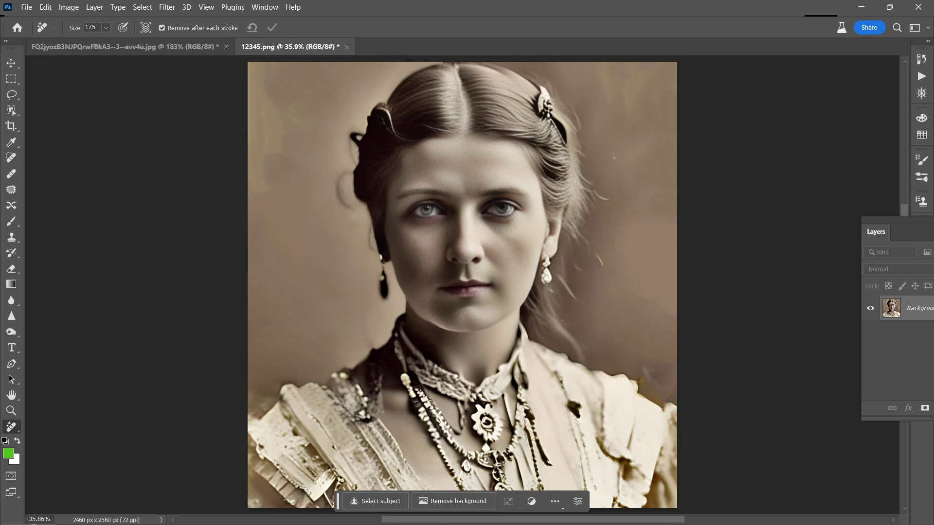
pyautogui.scroll(5, 592, 212)
pyautogui.scroll(1, 587, 211)
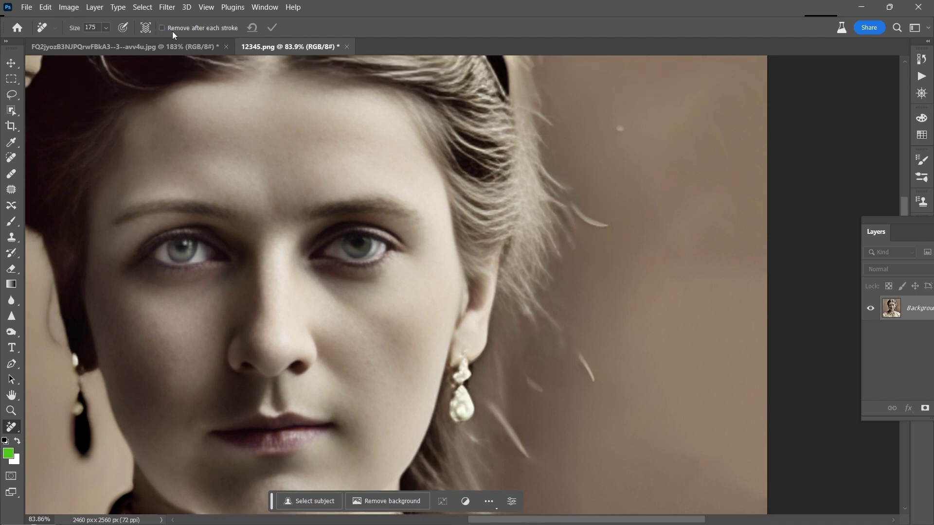
pyautogui.scroll(-2, 611, 172)
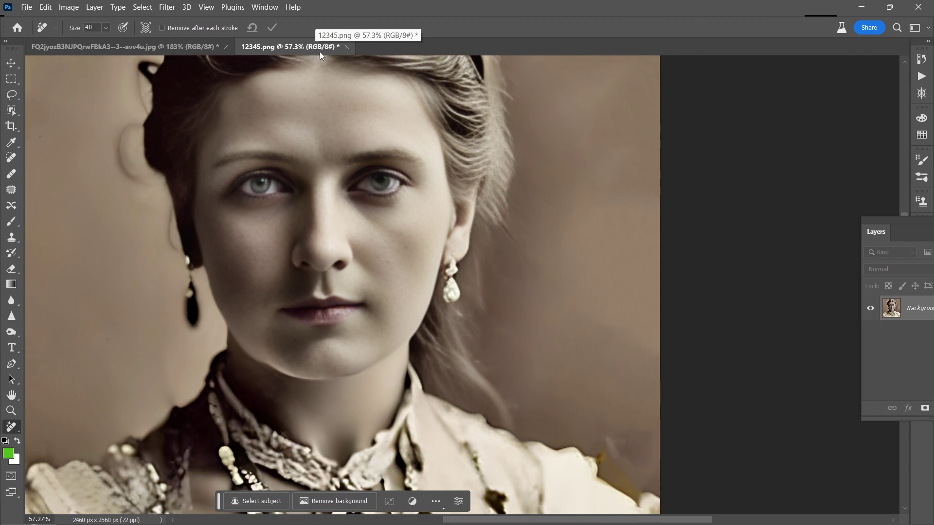
pyautogui.hscroll(2, 341, 285)
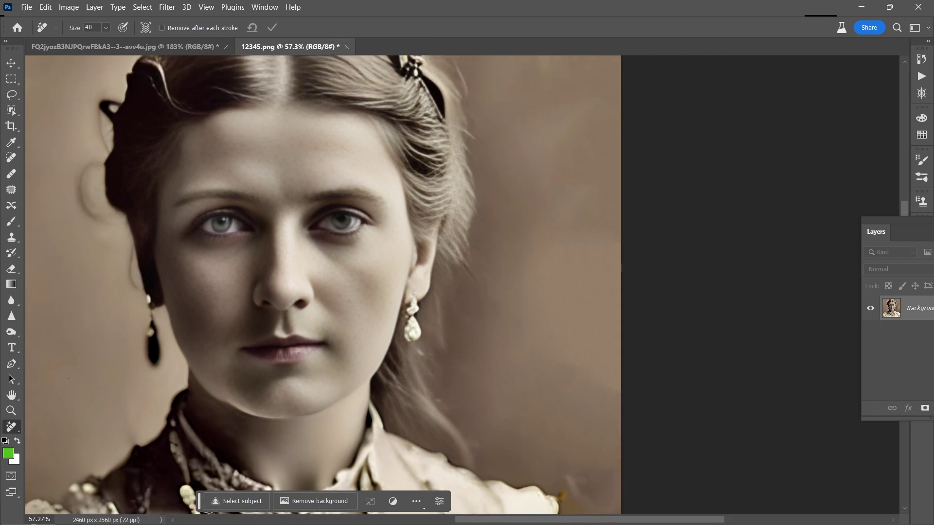
pyautogui.scroll(-2, 341, 284)
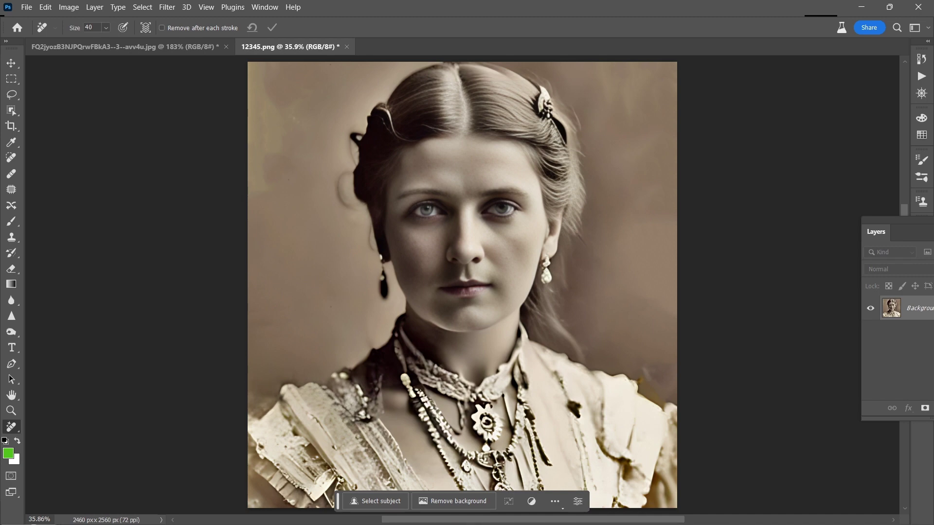
# - Check the retouched portrait at closer zoom and export it to the Downloads folder as a PNG named 123456
pyautogui.scroll(2, 441, 289)
pyautogui.scroll(1, 441, 289)
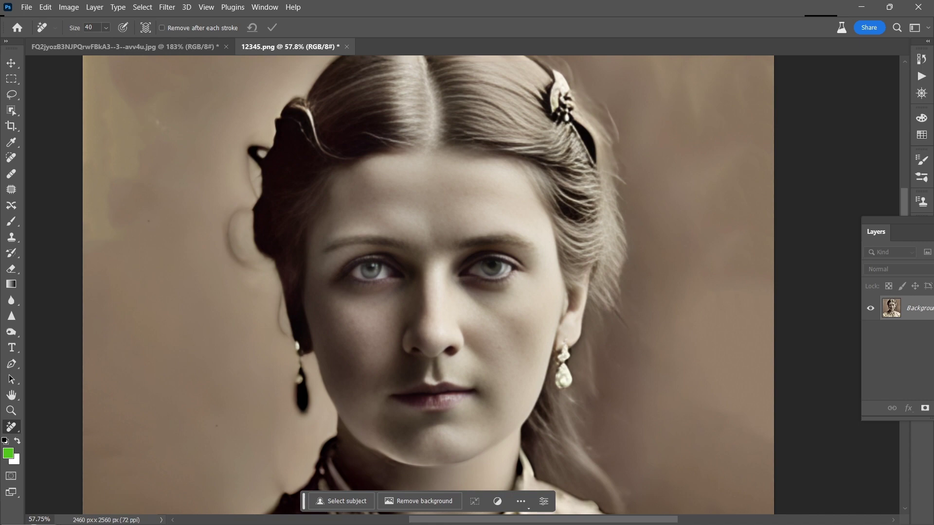
pyautogui.scroll(-3, 584, 269)
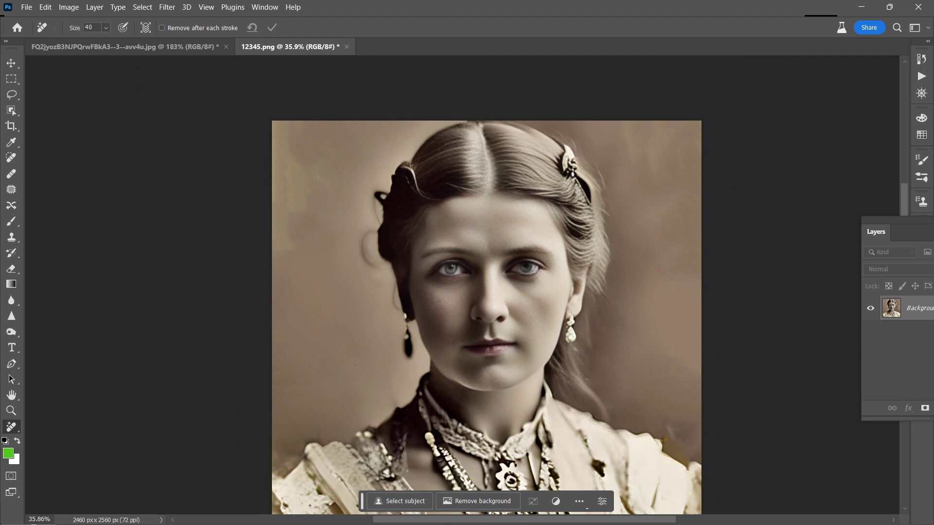
pyautogui.scroll(-1, 487, 311)
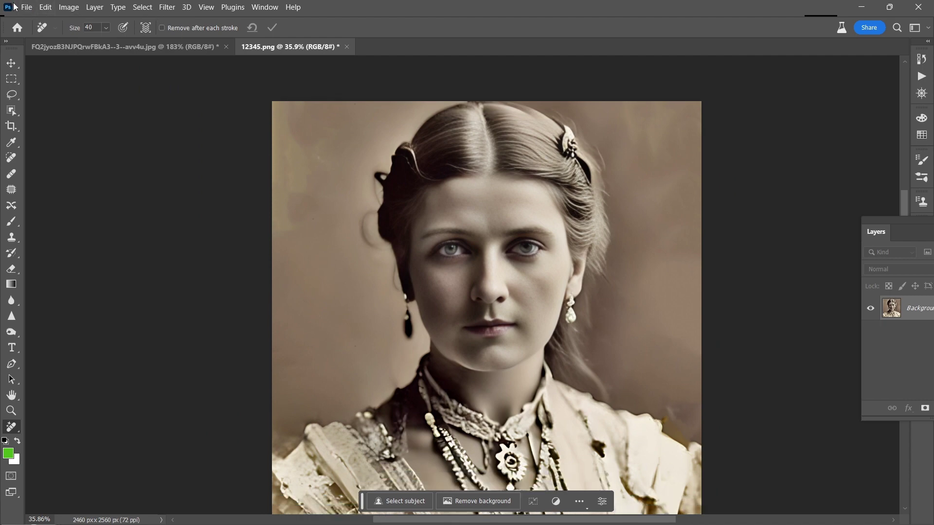
pyautogui.click(26, 7)
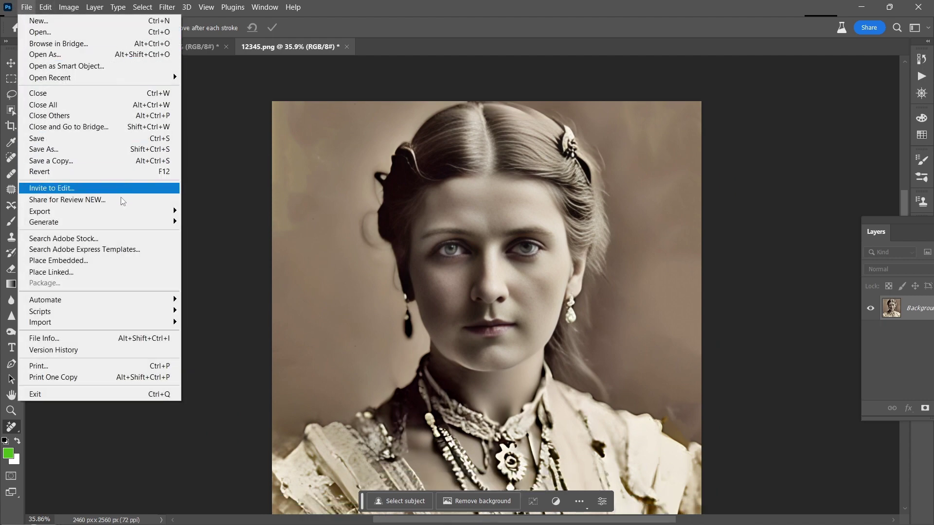
pyautogui.moveTo(130, 212)
pyautogui.click(203, 209)
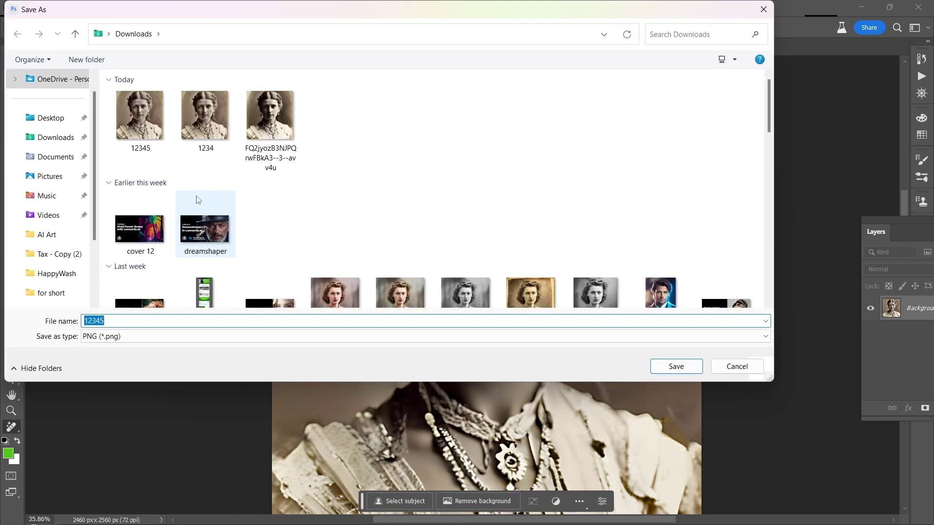
pyautogui.write('123456')
pyautogui.press('Return')
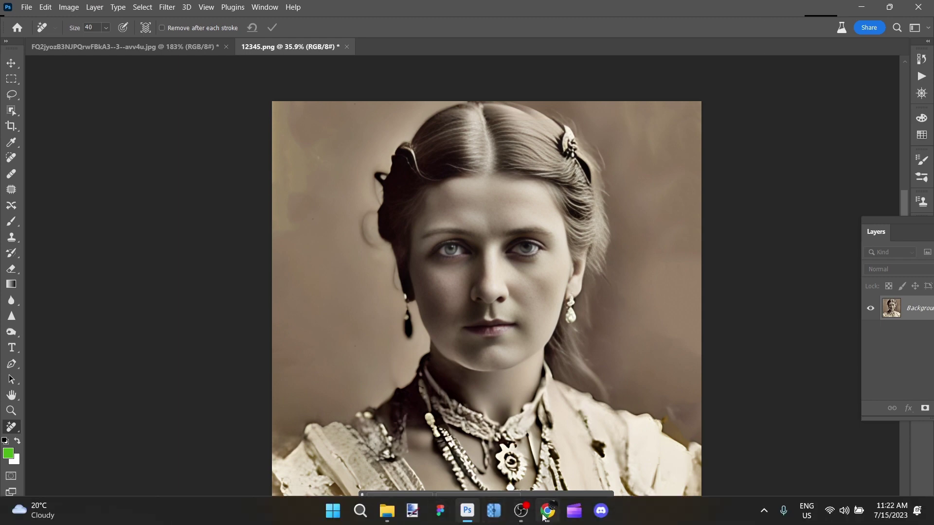
# - Switch to Chrome and upload the exported portrait to the Palette.fm colorizer
pyautogui.click(547, 516)
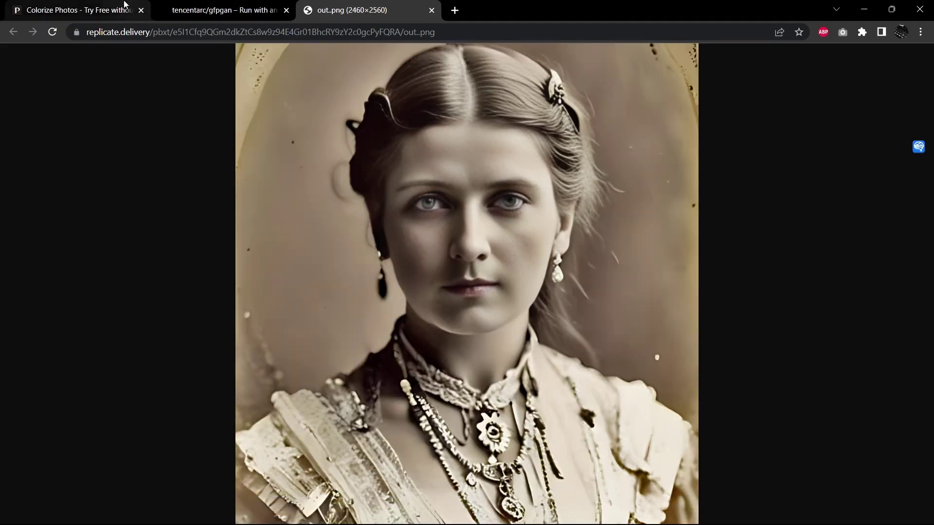
pyautogui.click(125, 10)
pyautogui.click(623, 310)
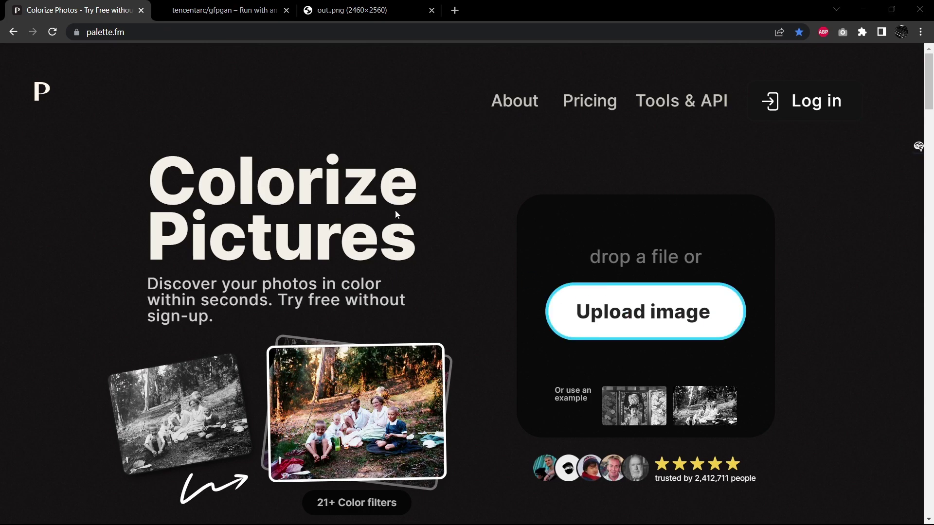
pyautogui.doubleClick(148, 121)
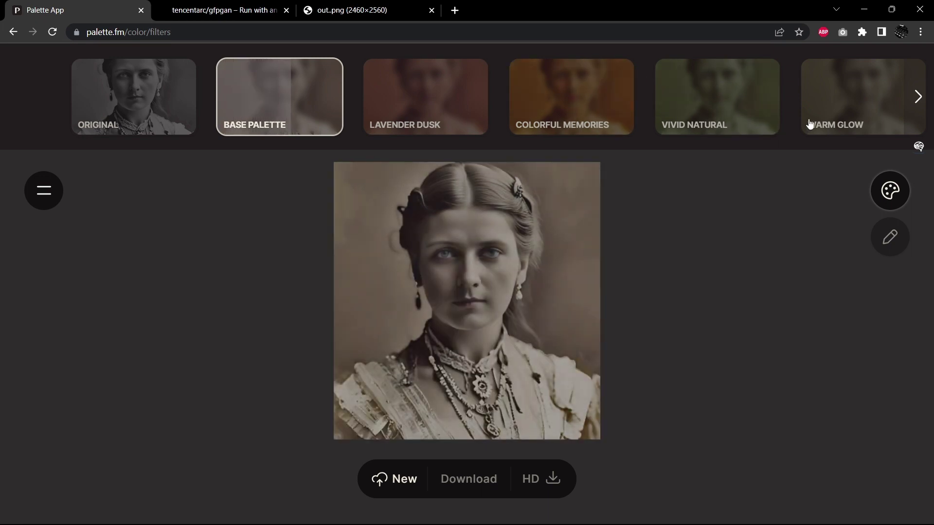
# - Generate Warm Glow, Ambient Historic and Vintage Charm colorizations of the uploaded portrait
pyautogui.click(824, 122)
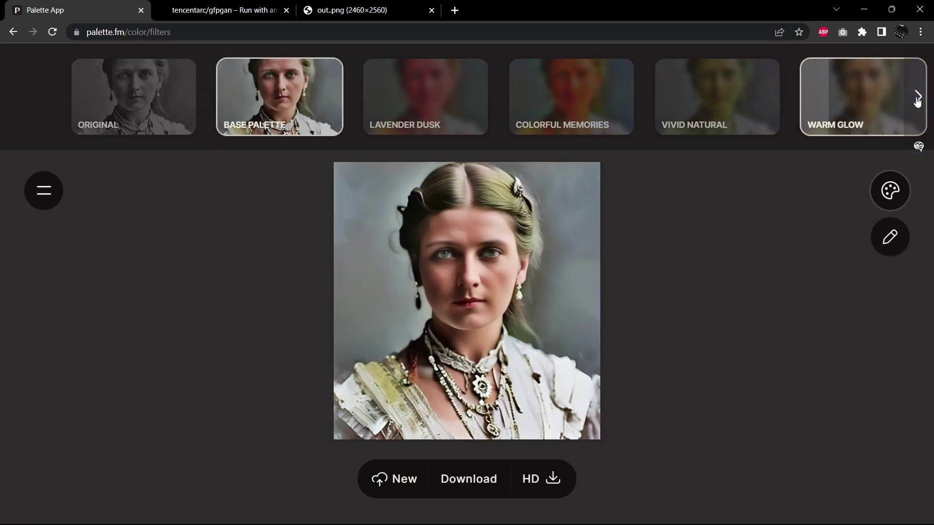
pyautogui.click(917, 99)
pyautogui.click(917, 97)
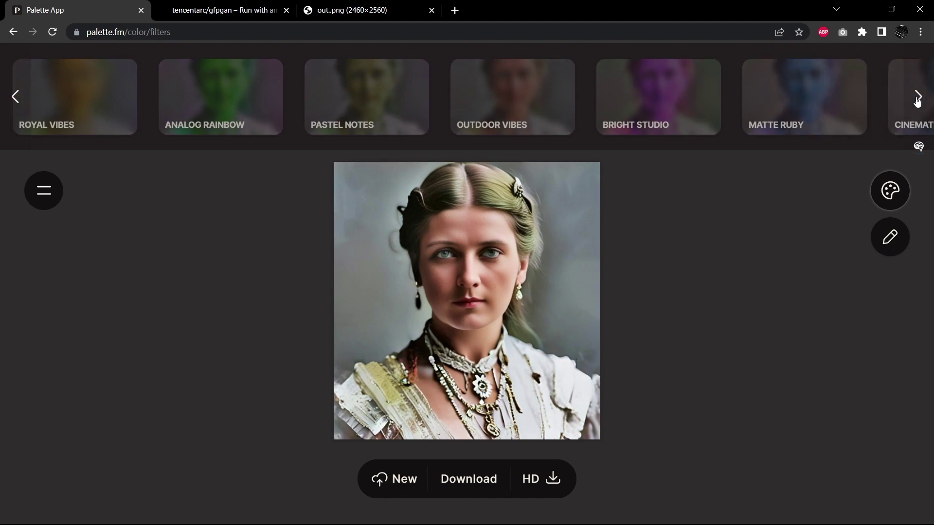
pyautogui.click(917, 98)
pyautogui.click(918, 97)
pyautogui.click(917, 98)
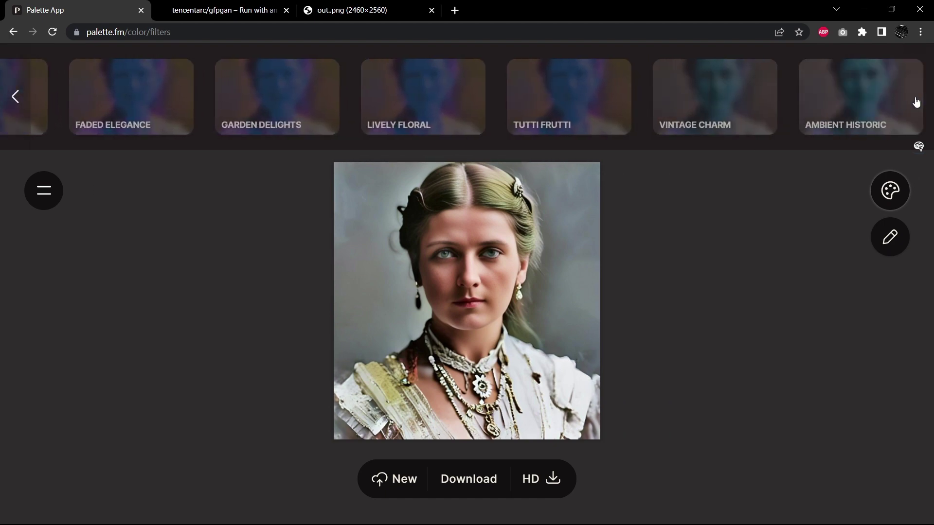
pyautogui.click(916, 102)
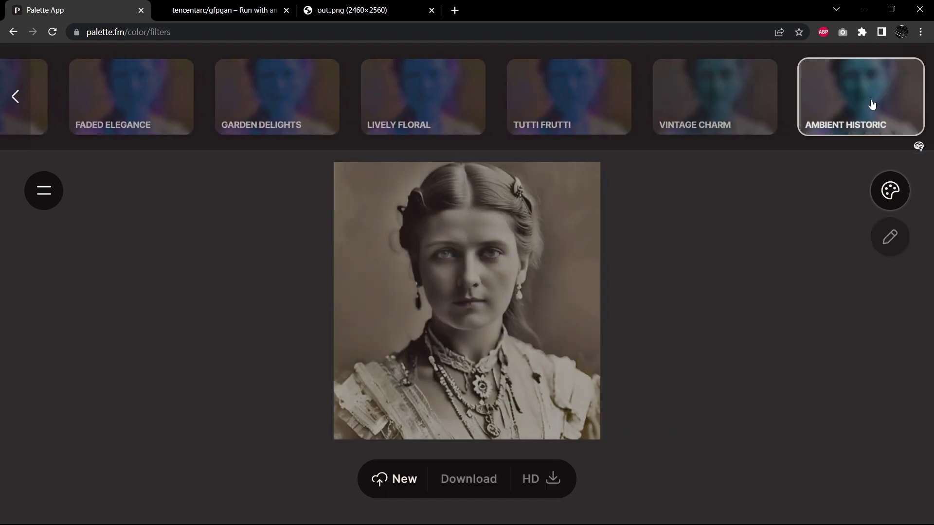
pyautogui.click(717, 101)
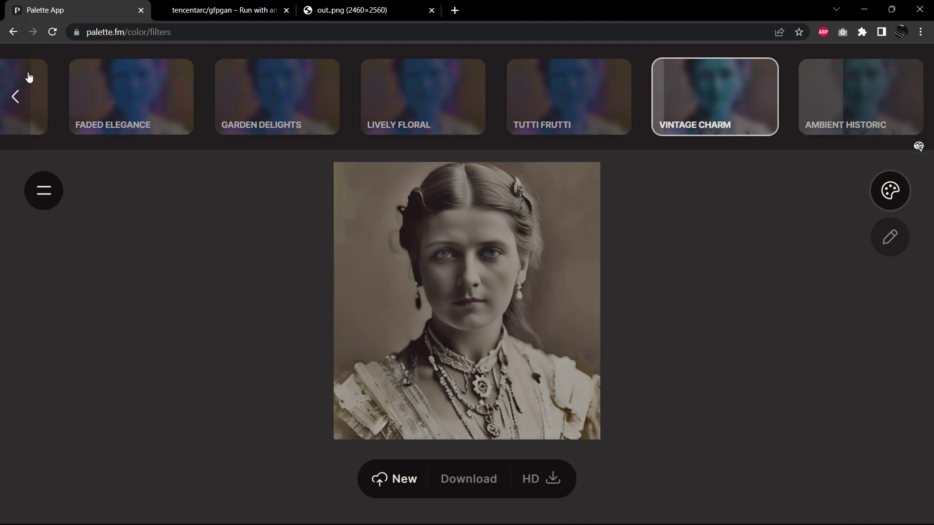
# - Compare the Base Palette, Warm Glow, Vintage Charm and Ambient Historic versions of the portrait, ending on Vintage Charm
pyautogui.click(16, 96)
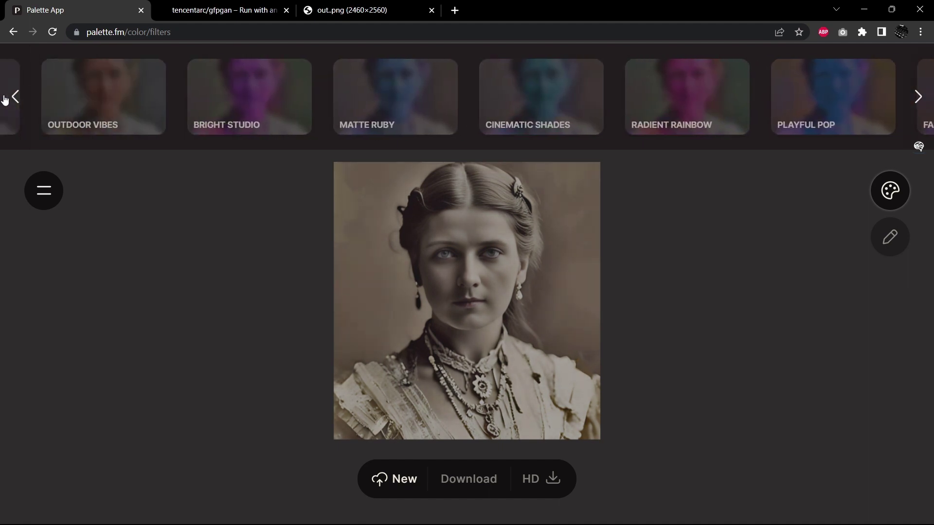
pyautogui.click(5, 98)
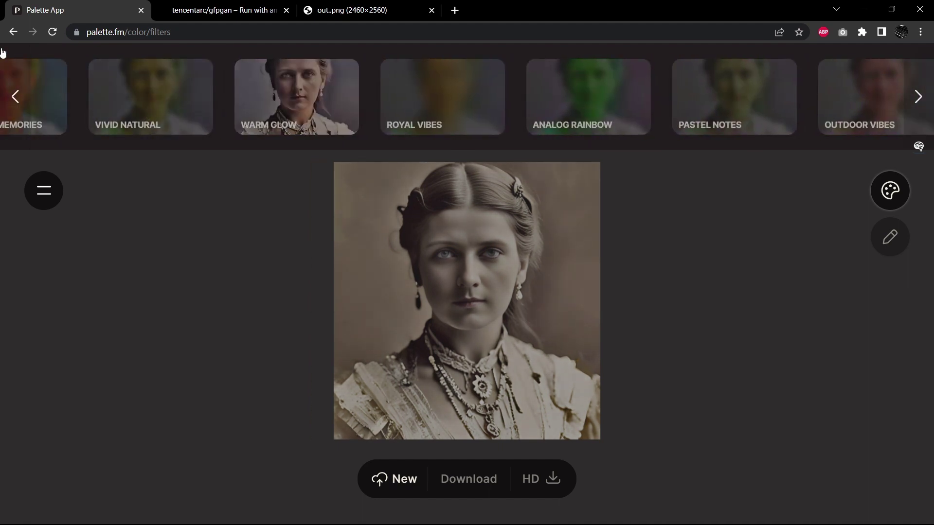
pyautogui.click(15, 96)
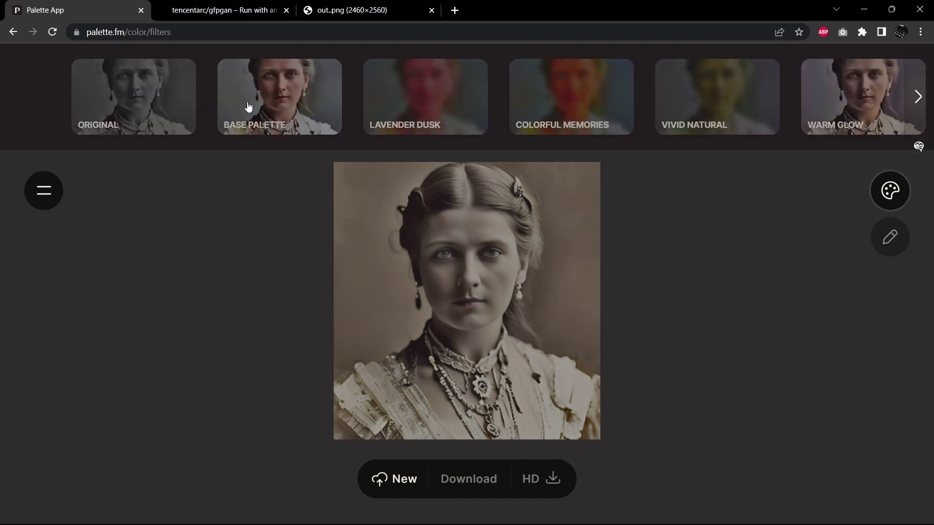
pyautogui.click(248, 107)
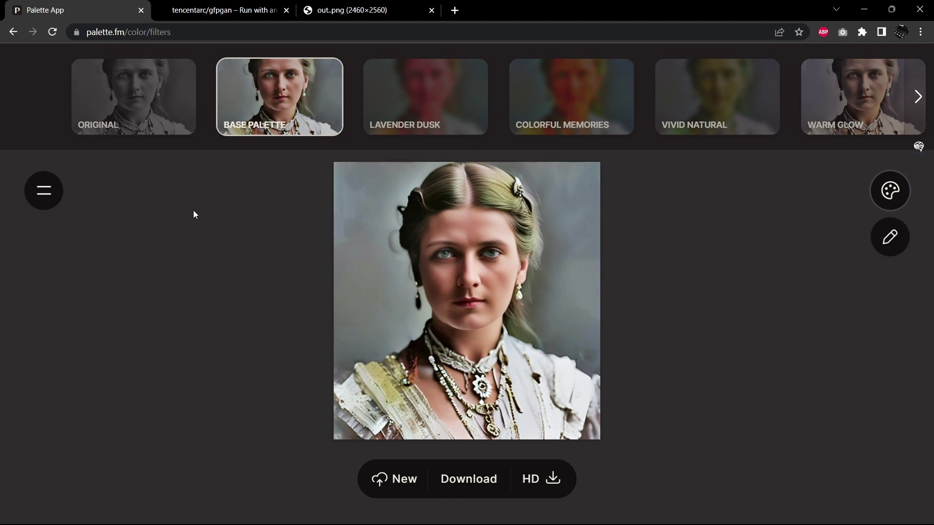
pyautogui.click(863, 93)
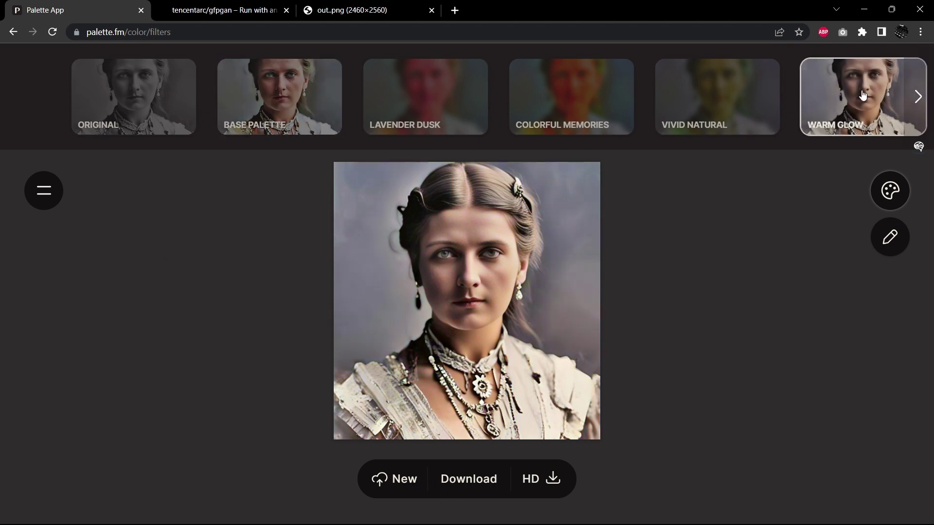
pyautogui.click(917, 106)
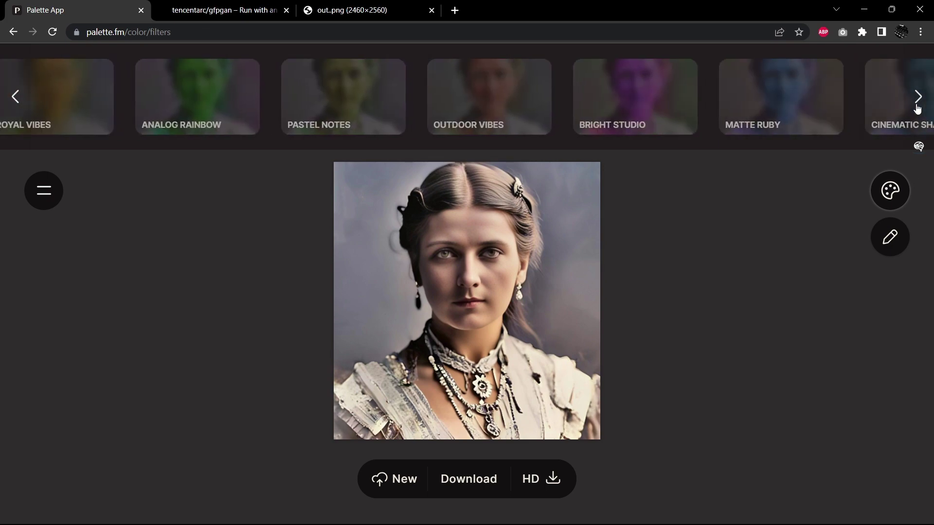
pyautogui.click(917, 106)
pyautogui.click(917, 106)
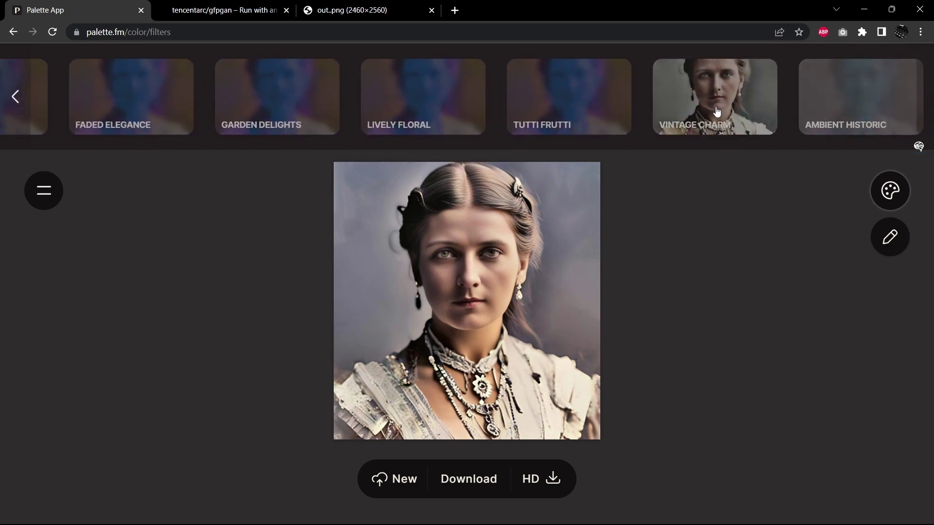
pyautogui.click(719, 111)
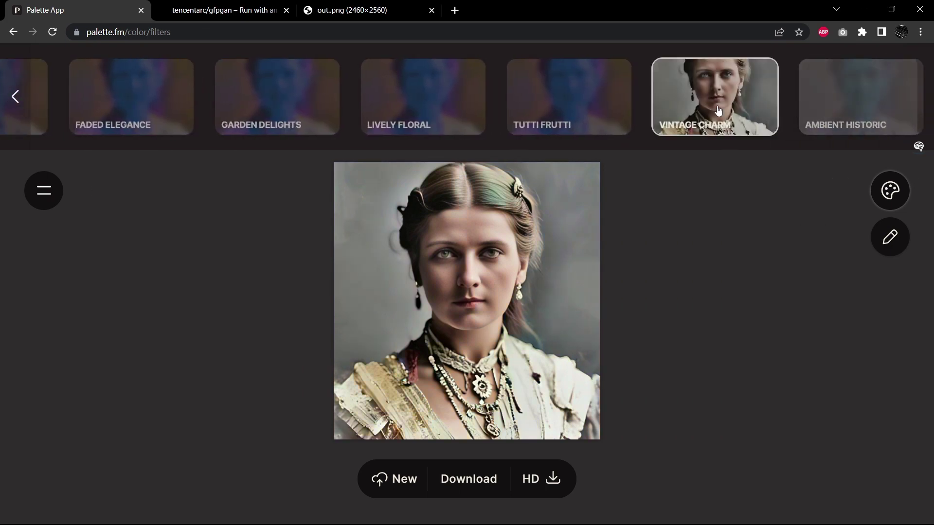
pyautogui.click(812, 115)
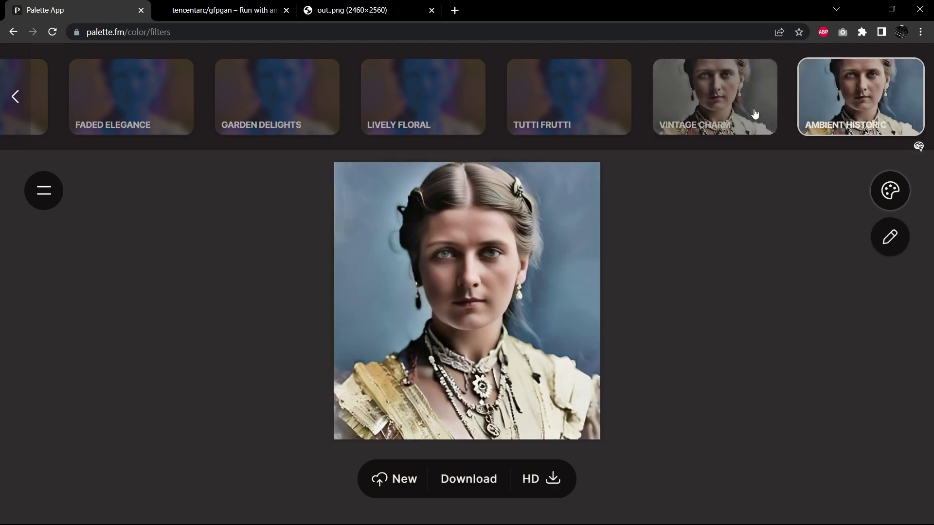
pyautogui.click(742, 118)
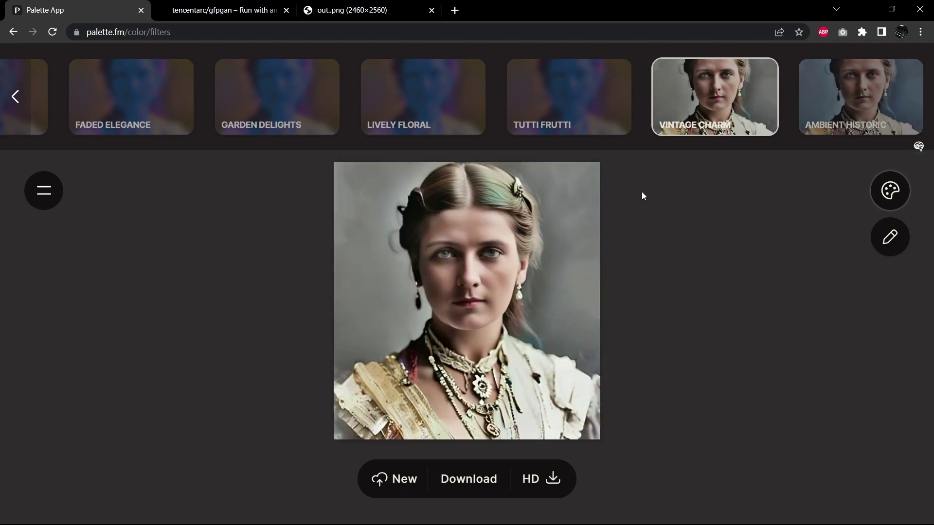
# - Return to the Palette.fm start page and upload the 123456 image from Downloads
pyautogui.click(13, 32)
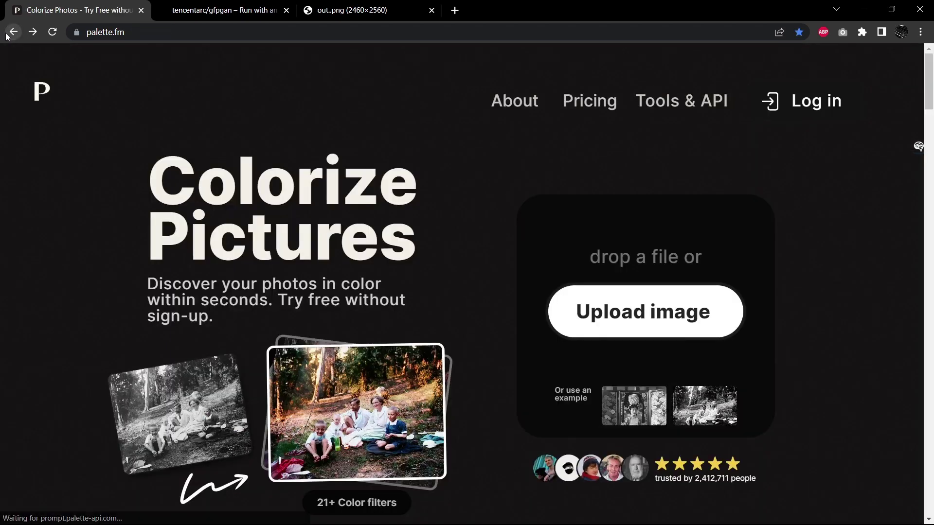
pyautogui.click(627, 327)
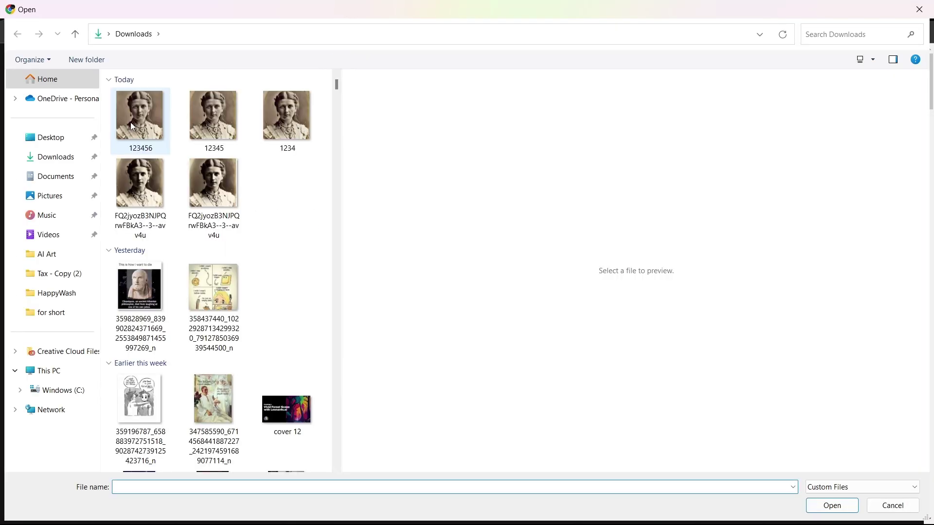
pyautogui.doubleClick(131, 122)
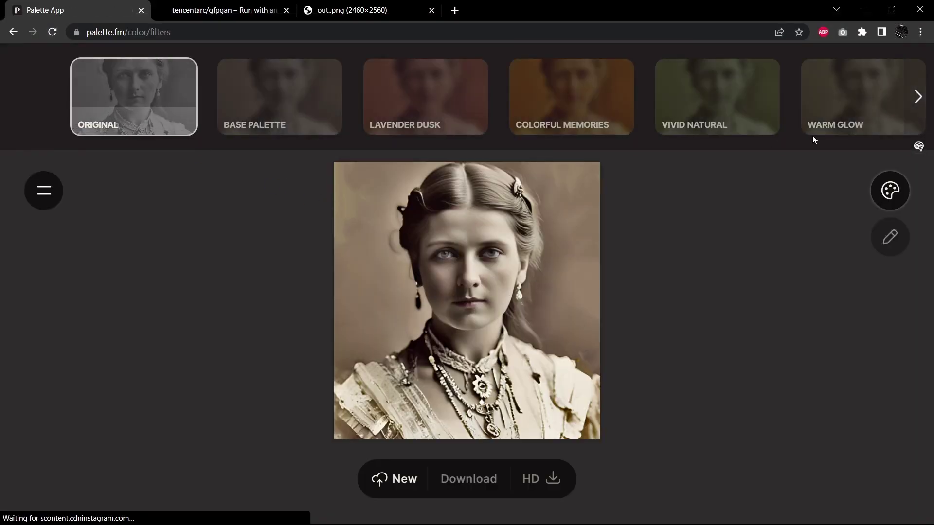
# - Colorize the newly uploaded portrait with the Vintage Charm filter
pyautogui.click(917, 103)
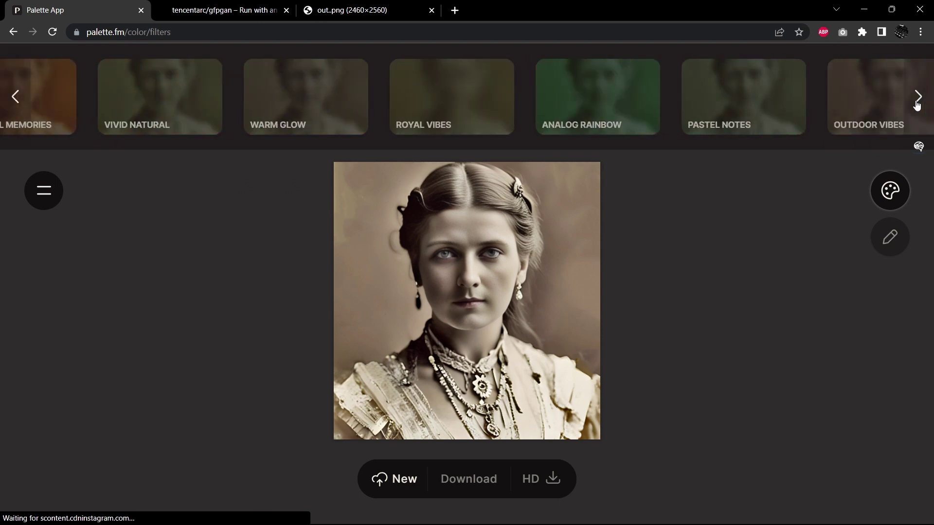
pyautogui.click(917, 104)
pyautogui.click(917, 104)
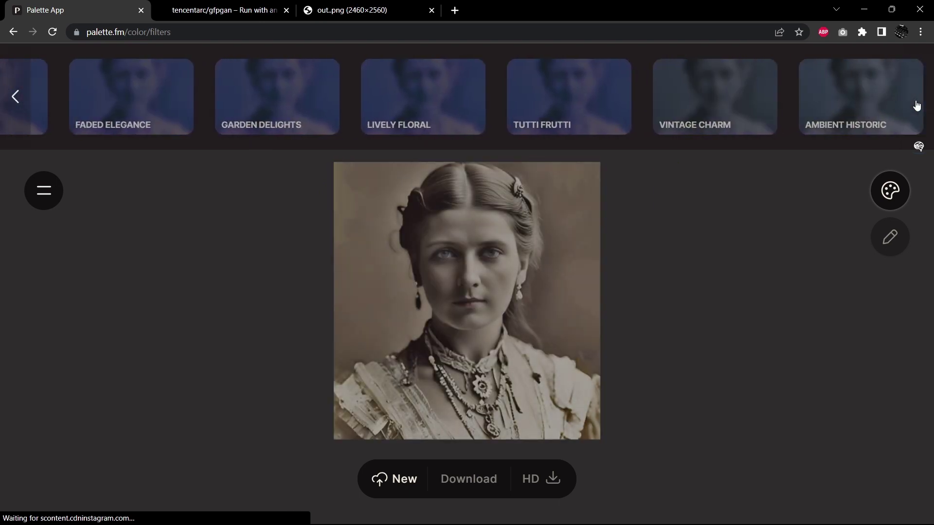
pyautogui.click(757, 111)
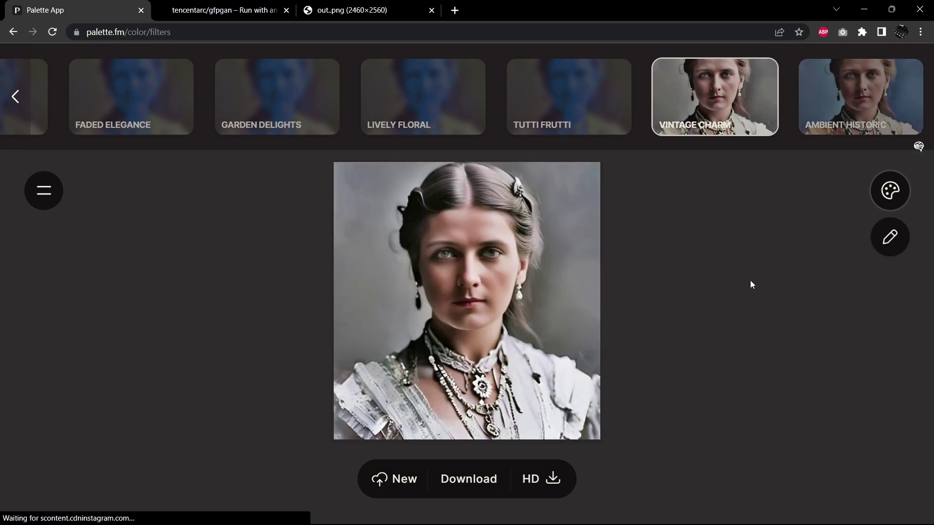
# - Try the HD download of the colorized portrait, download the standard version instead and dismiss the download bar
pyautogui.click(555, 478)
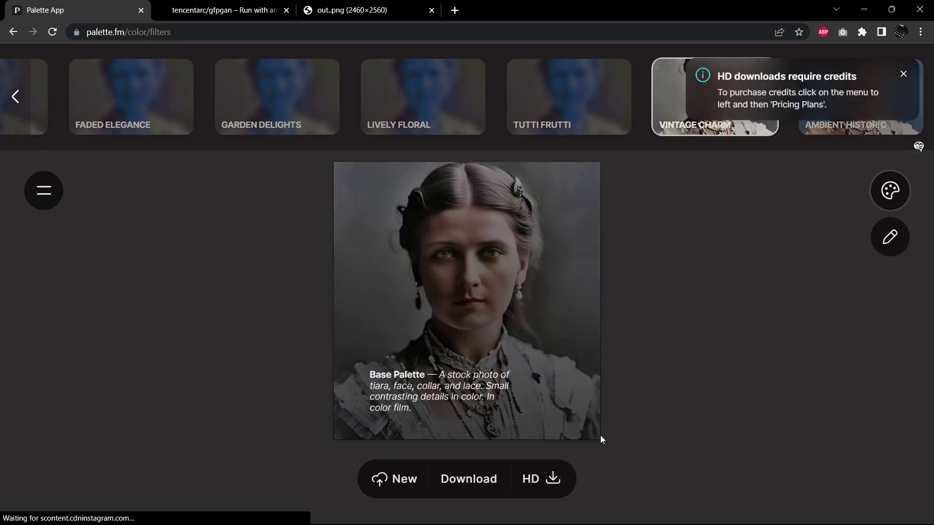
pyautogui.click(471, 482)
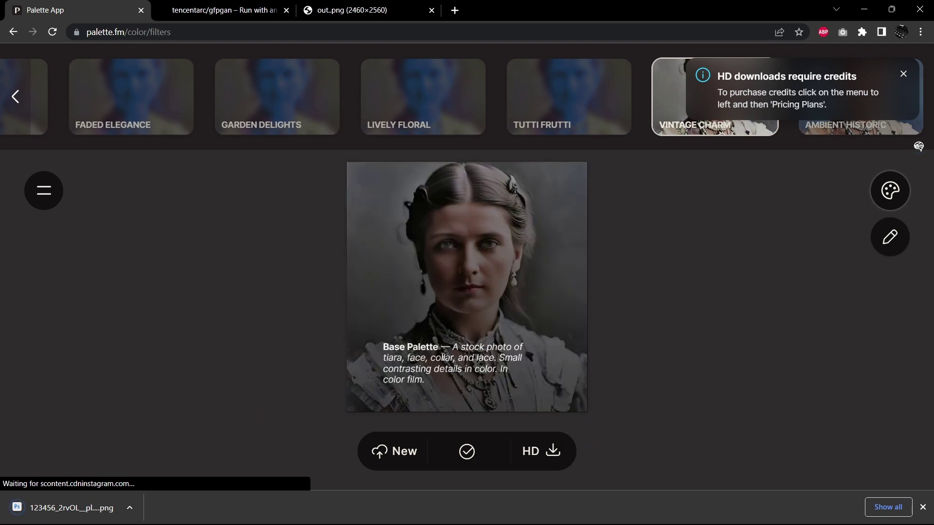
pyautogui.click(924, 507)
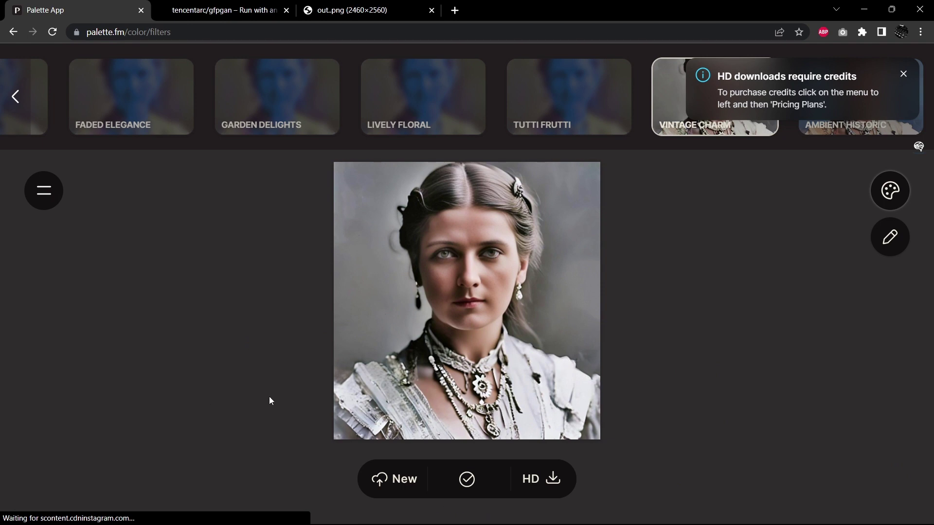
# - Switch to the Downloads folder window in File Explorer
pyautogui.hotkey('alt', 'Tab')
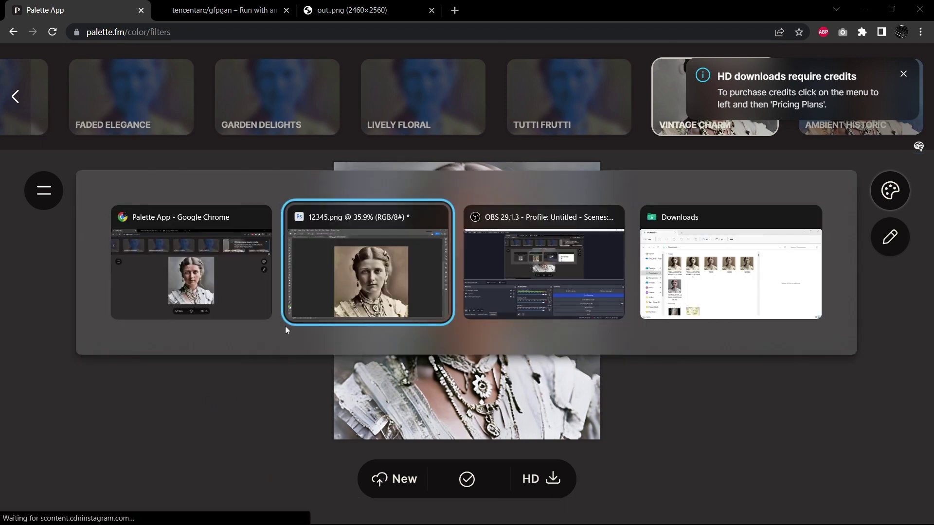
pyautogui.hotkey('alt', 'Tab')
pyautogui.hotkey('alt', 'Tab')
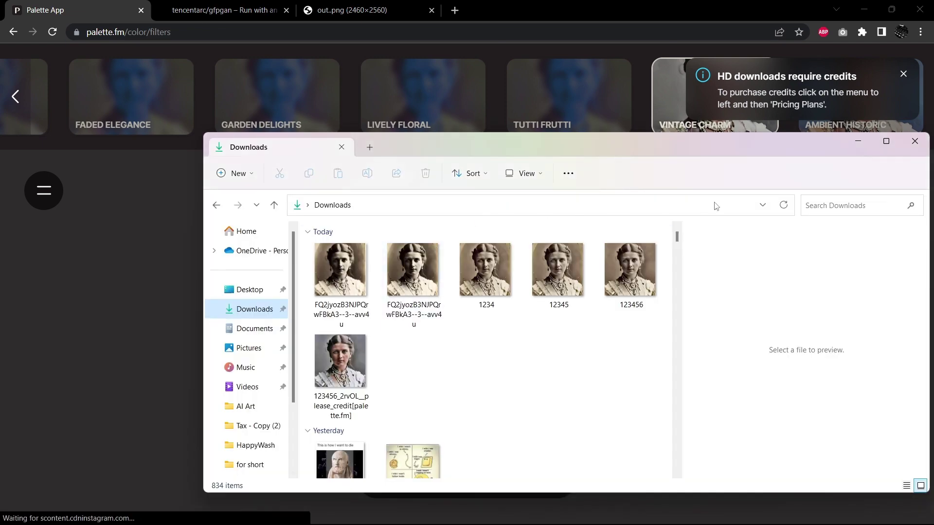
# - Refresh the Downloads folder and open the colorized 123456 palette.fm portrait in Photoshop
pyautogui.click(783, 205)
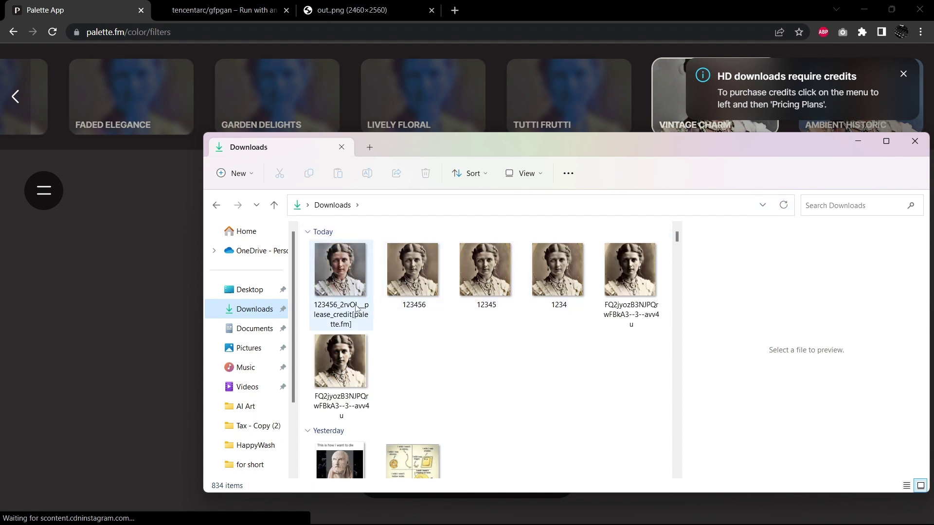
pyautogui.click(357, 307)
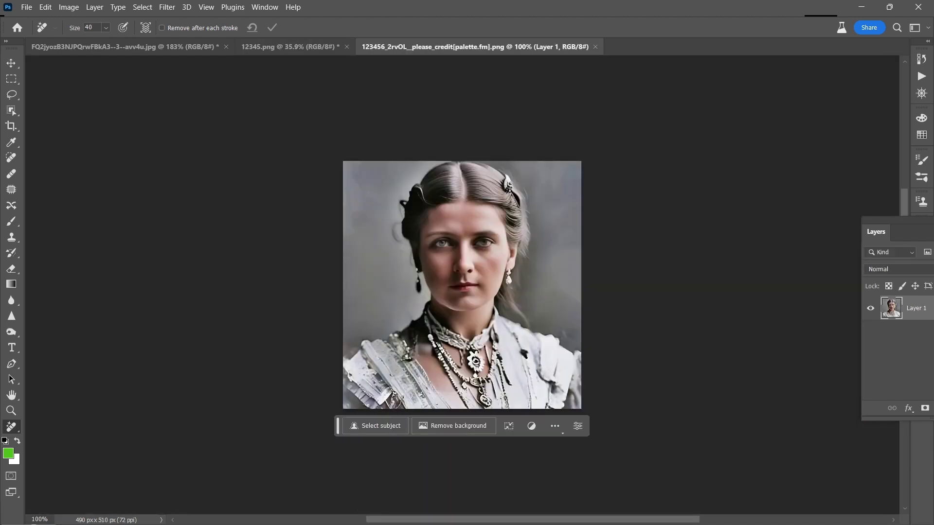
# - Copy the entire colorized portrait and paste it onto a new layer in the 12345.png document
pyautogui.hotkey('ctrl', 'a')
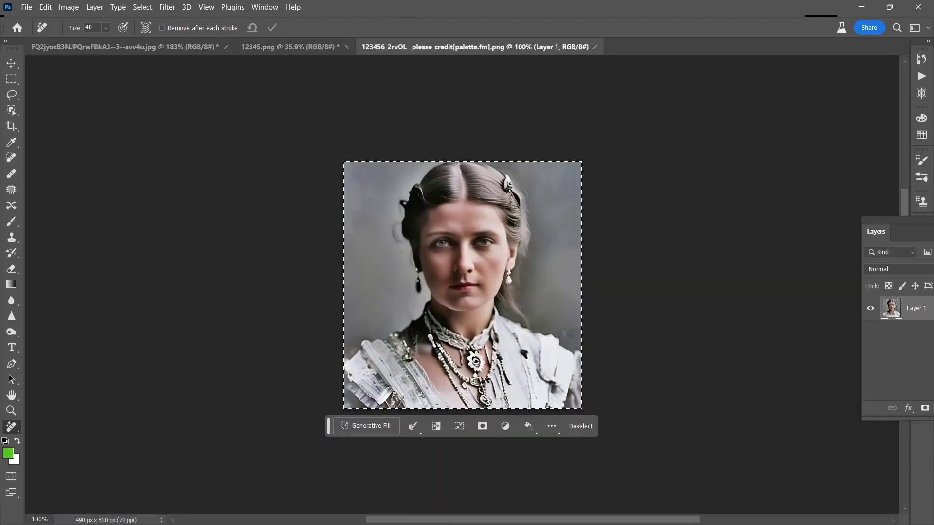
pyautogui.click(294, 49)
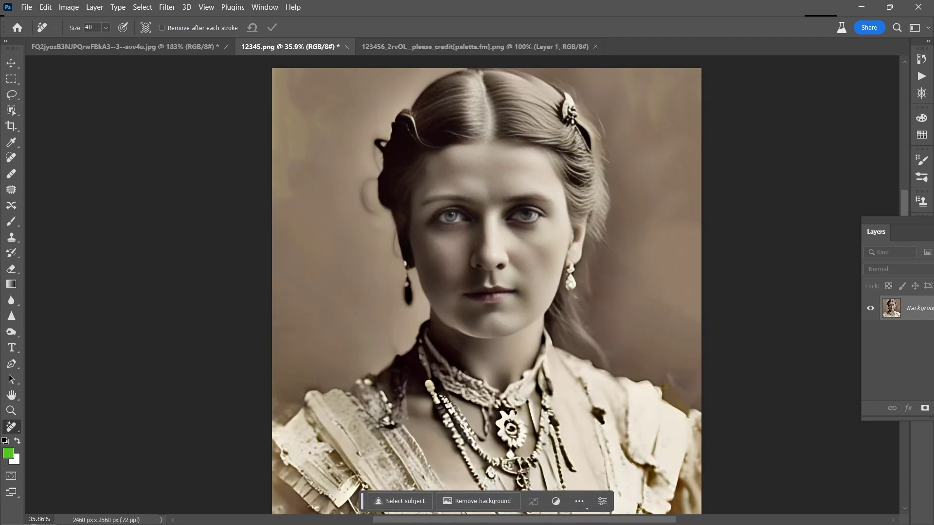
pyautogui.moveTo(911, 223); pyautogui.dragTo(809, 207)
pyautogui.hotkey('ctrl', 'shift', 'alt', 'n')
pyautogui.hotkey('ctrl', 'v')
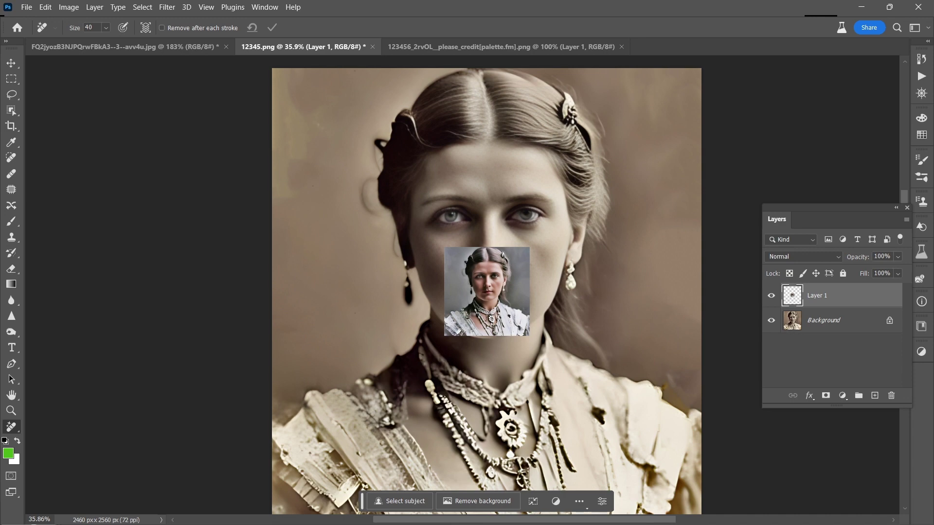
# - Scale the pasted color portrait to about 502% so it covers the whole 12345.png canvas
pyautogui.hscroll(2, 471, 291)
pyautogui.scroll(-3, 493, 304)
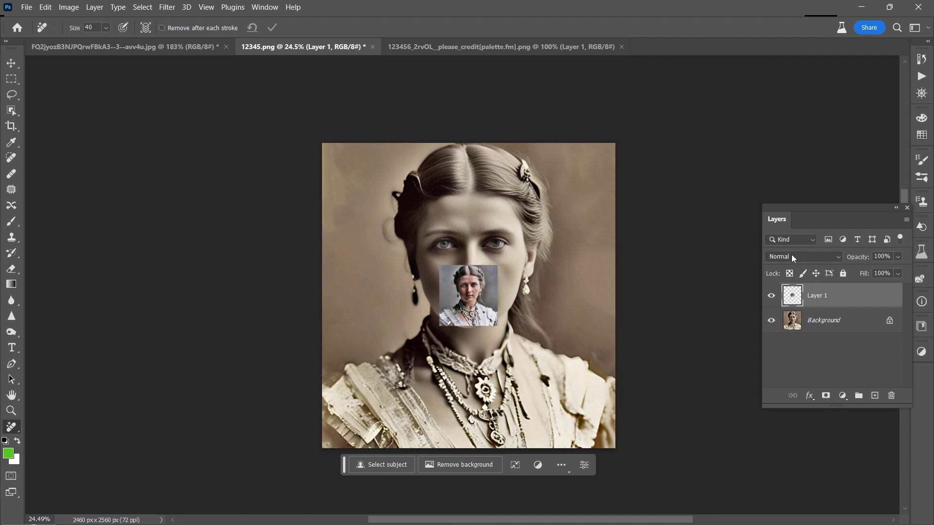
pyautogui.hotkey('ctrl', 't')
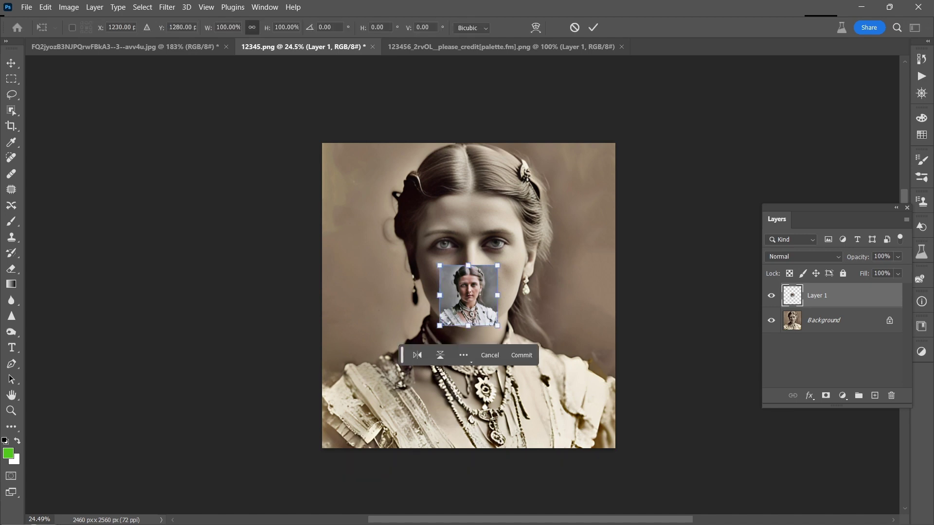
pyautogui.moveTo(440, 266); pyautogui.dragTo(322, 143)
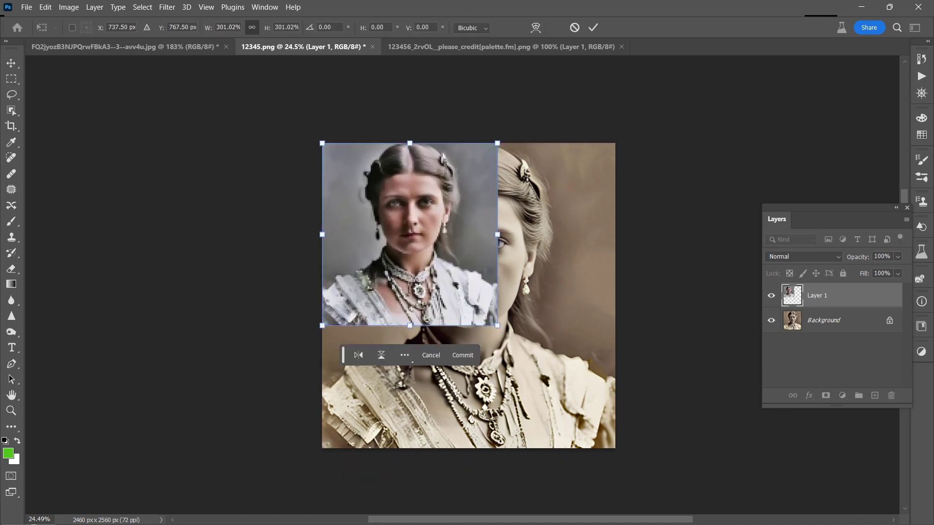
pyautogui.moveTo(497, 325); pyautogui.dragTo(615, 448)
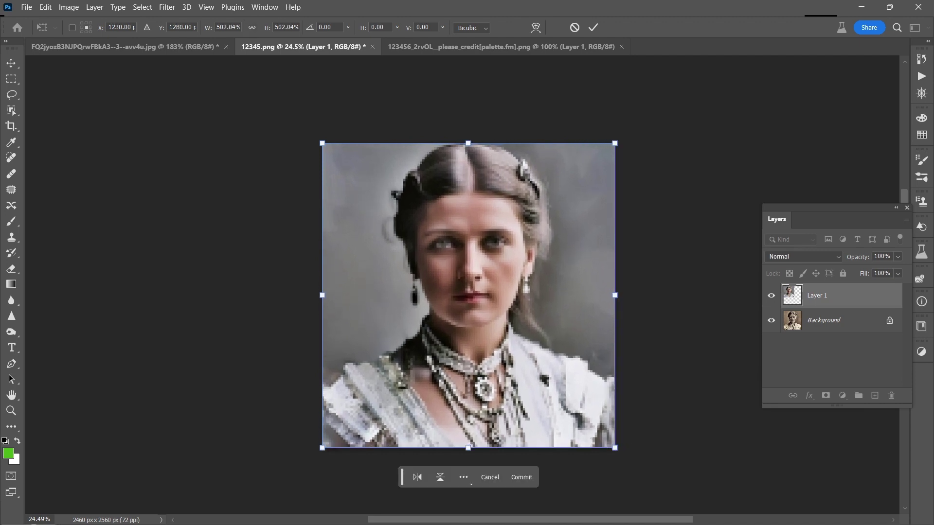
# - Set the enlarged layer's blend mode to Color and commit the transform
pyautogui.click(788, 259)
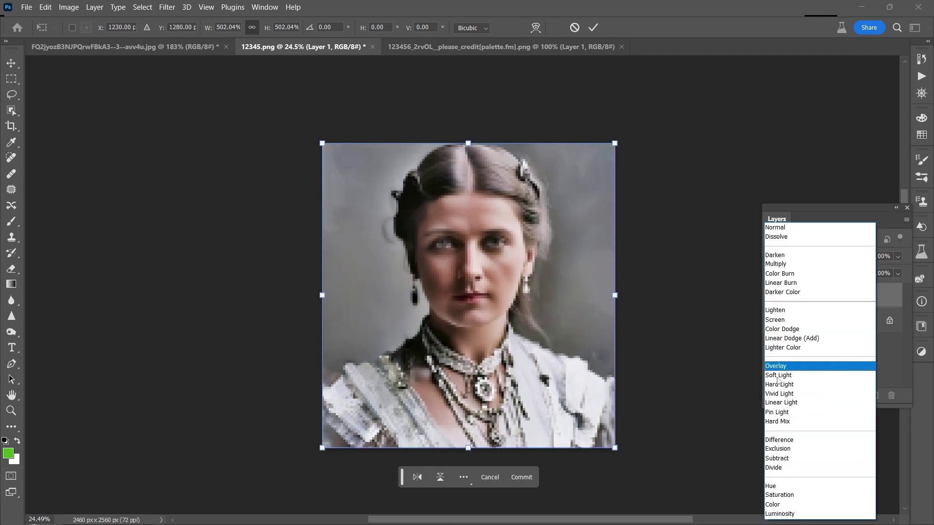
pyautogui.click(783, 504)
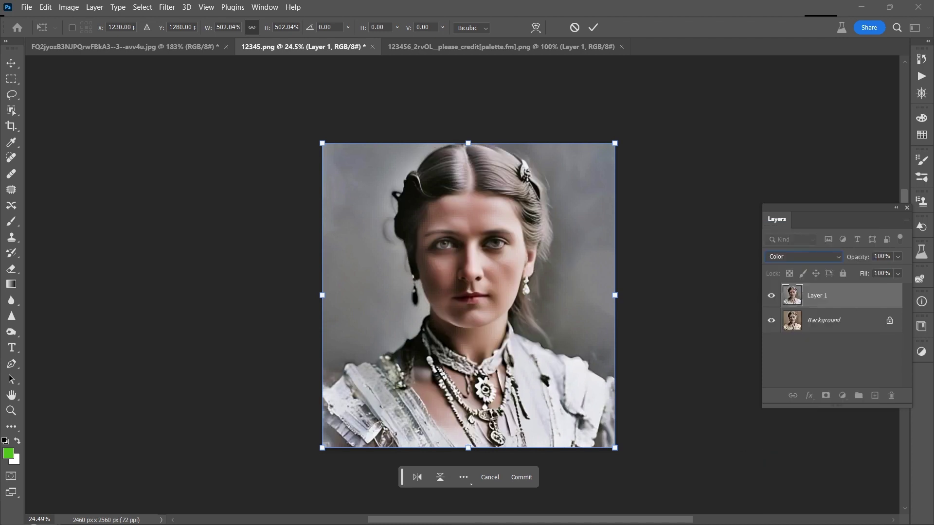
pyautogui.click(594, 27)
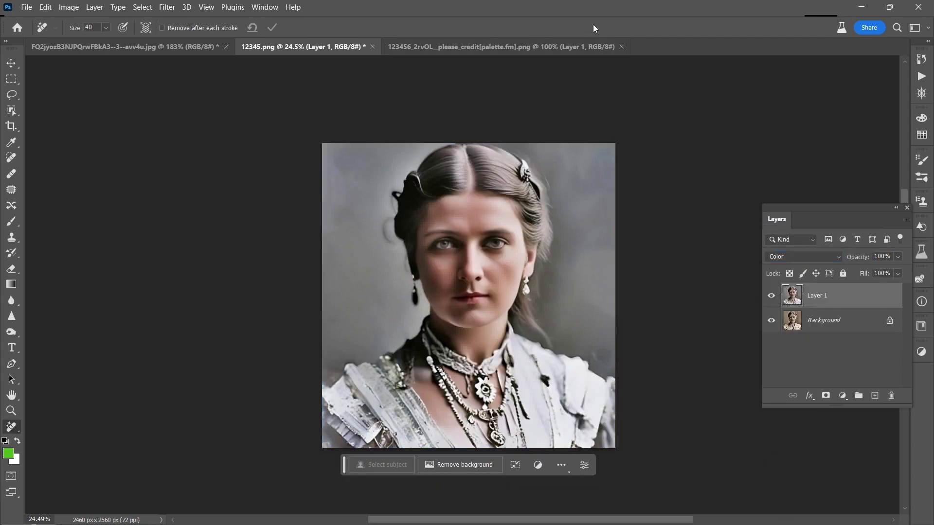
# - Examine the blended colors on the face, eyes and lips up close and across the whole portrait
pyautogui.scroll(5, 464, 260)
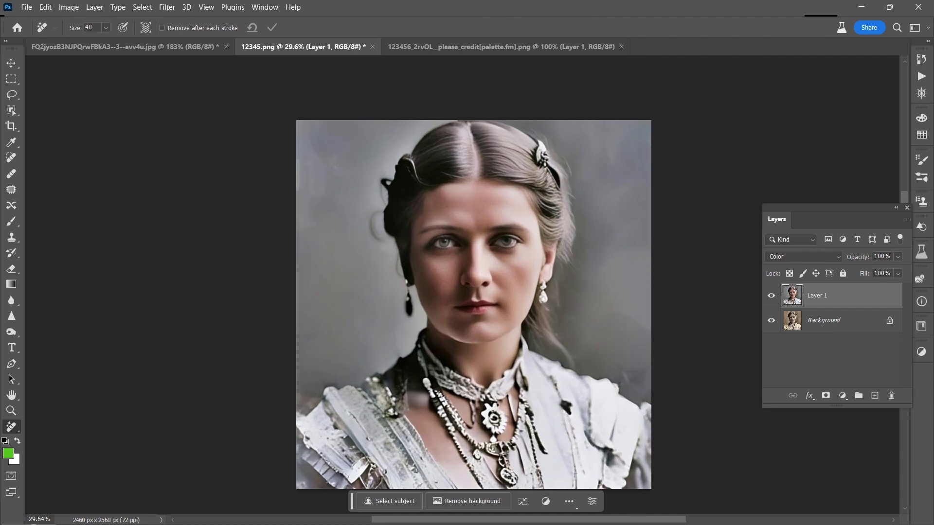
pyautogui.scroll(2, 464, 260)
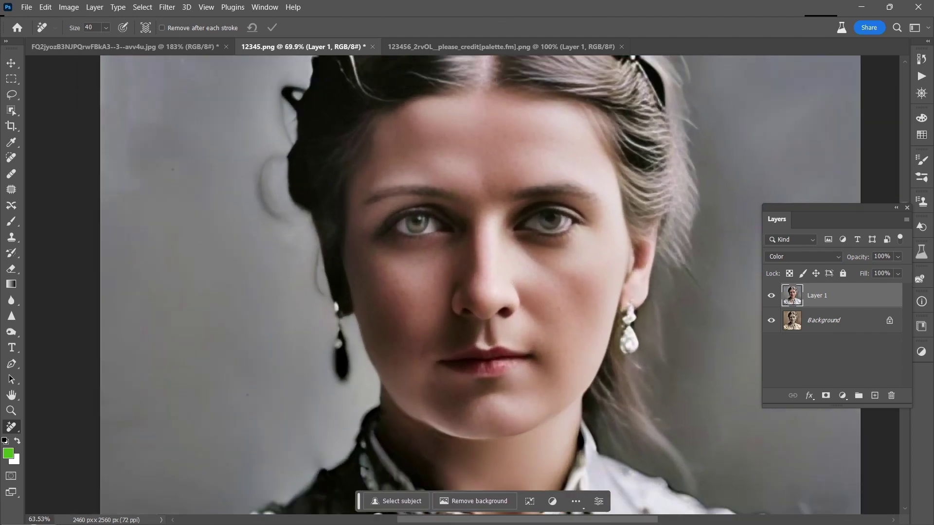
pyautogui.scroll(4, 553, 354)
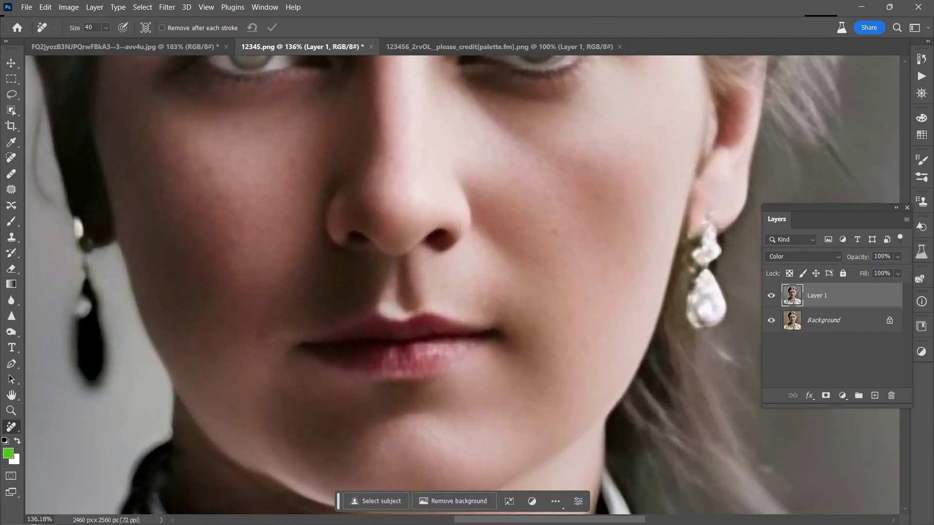
pyautogui.scroll(-6, 502, 335)
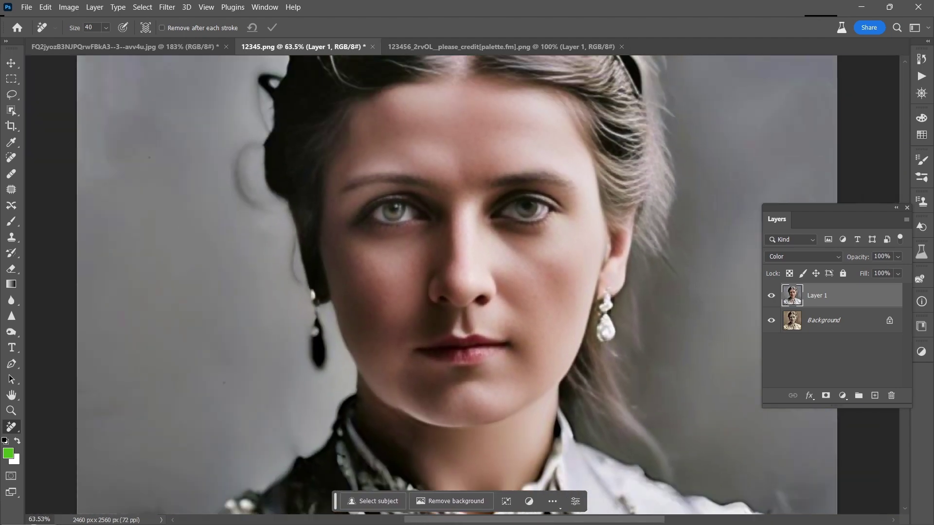
pyautogui.scroll(-3, 428, 287)
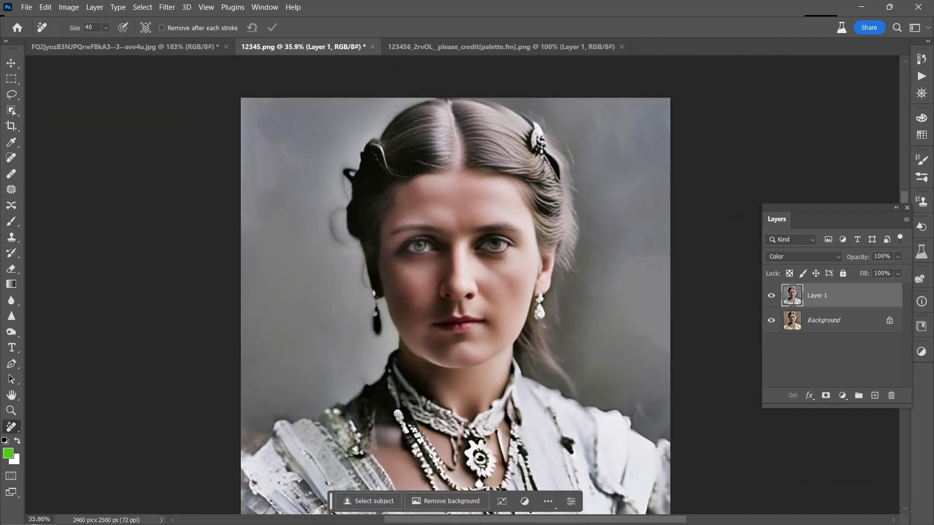
pyautogui.scroll(-1, 451, 319)
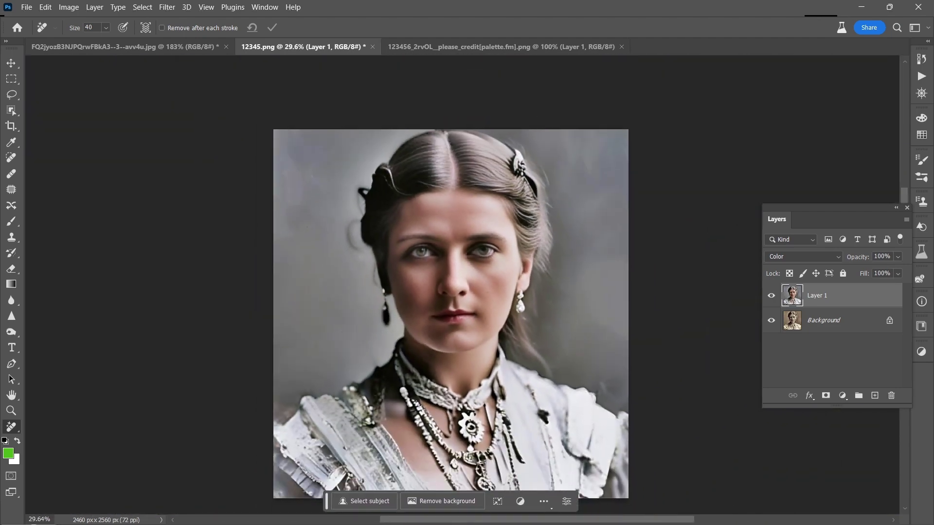